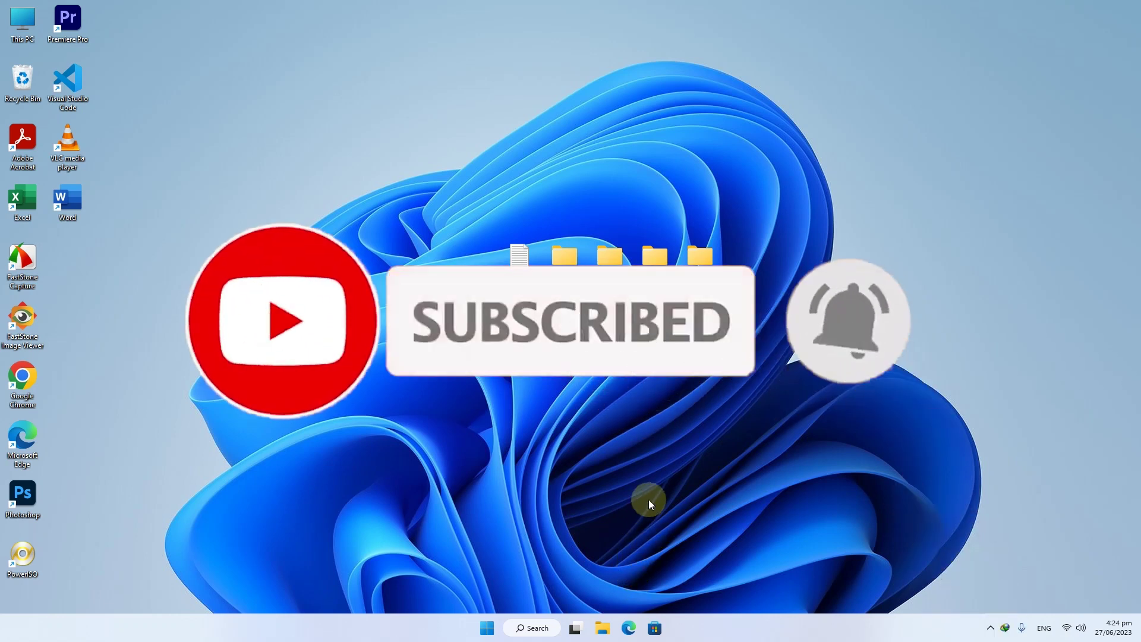
pyautogui.click(628, 627)
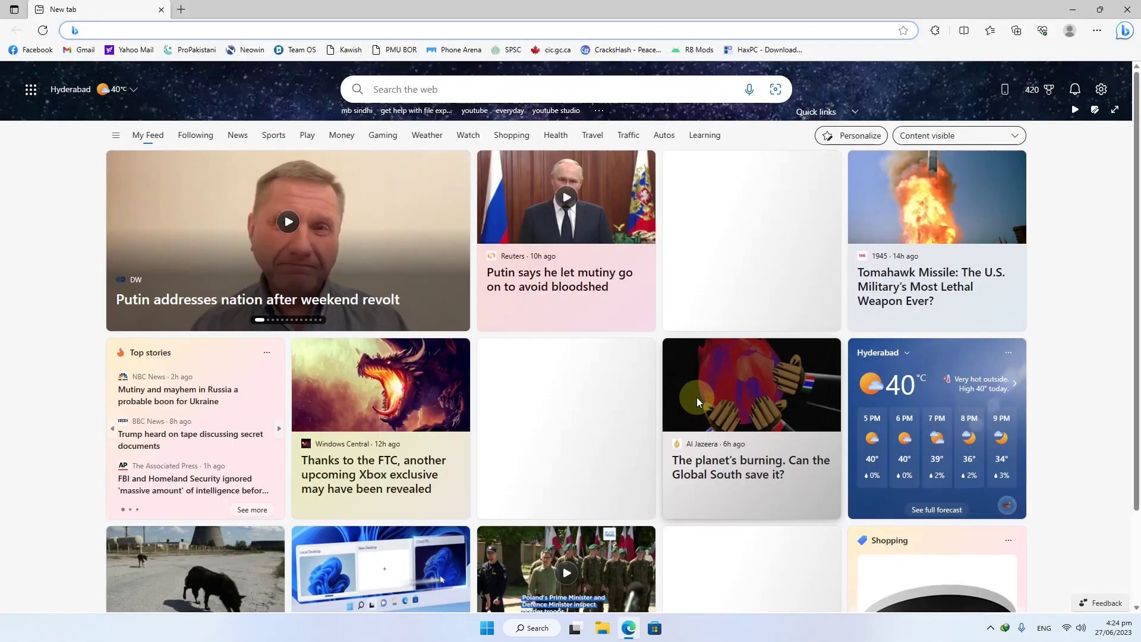
pyautogui.write('https://bhurgri.com/')
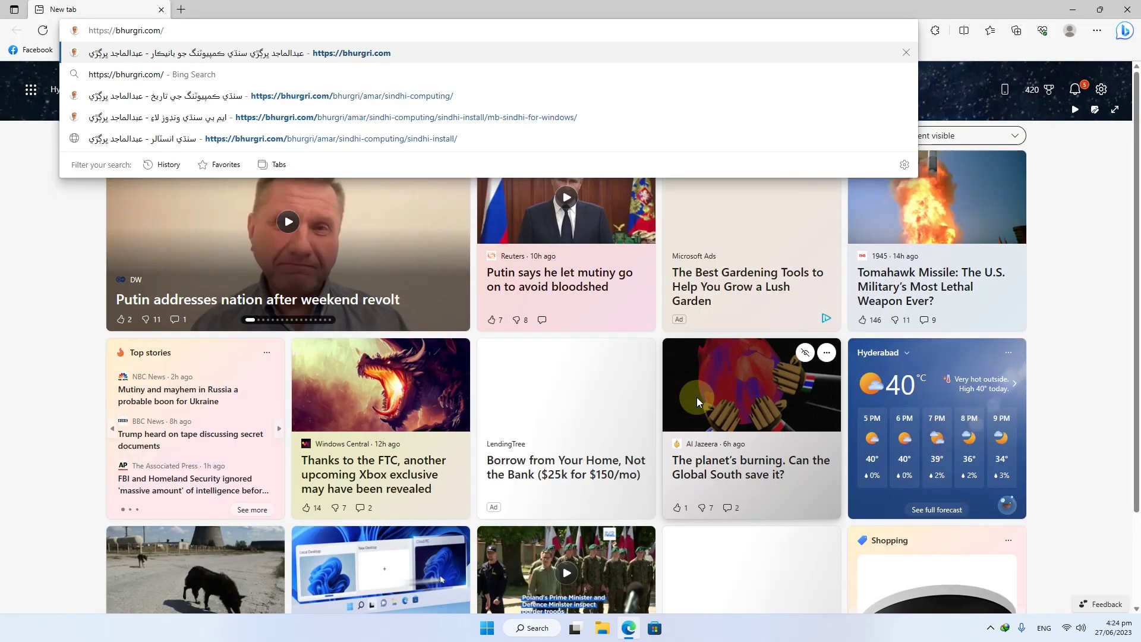
pyautogui.press('Return')
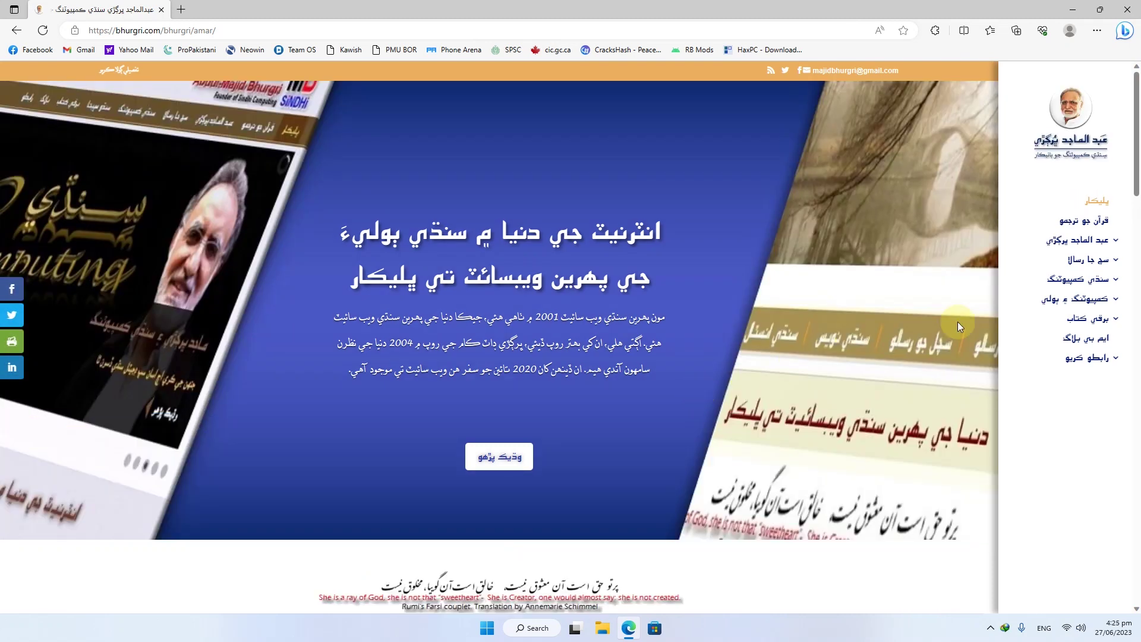
# Open the site's MB Sindhi for Windows installer page from its Sindhi computing section.
pyautogui.moveTo(1069, 289)
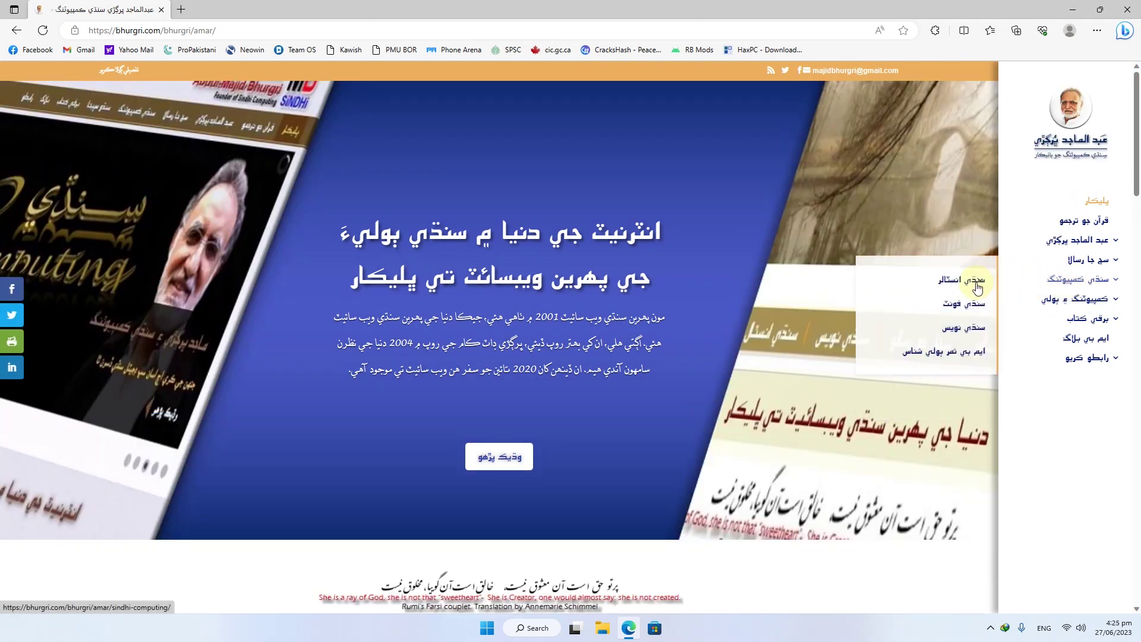
pyautogui.moveTo(977, 285)
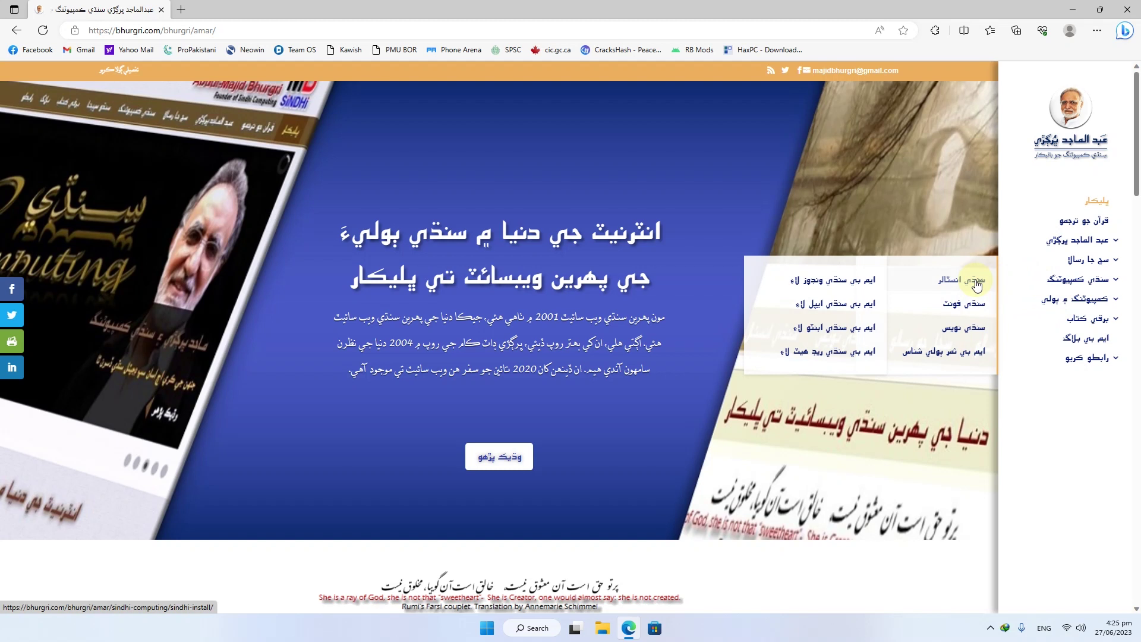
pyautogui.click(826, 285)
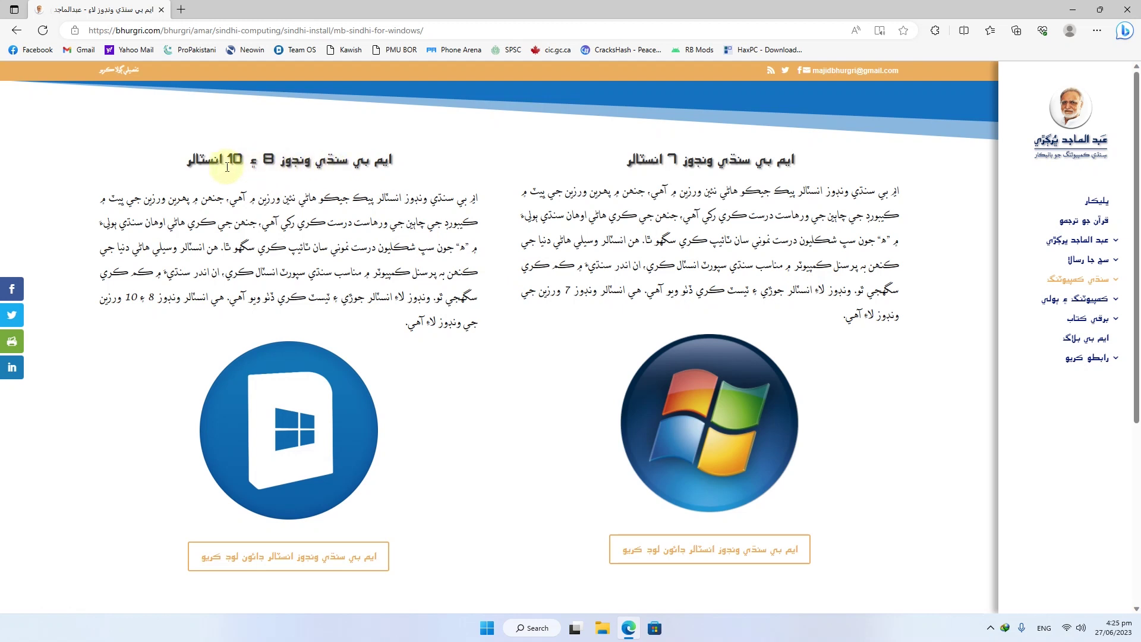
# Download the MB Sindhi installer for Windows 8 and 10 to the desktop as mb-sk-sd-win8-10.zip.
pyautogui.scroll(-3, 298, 357)
pyautogui.click(342, 395)
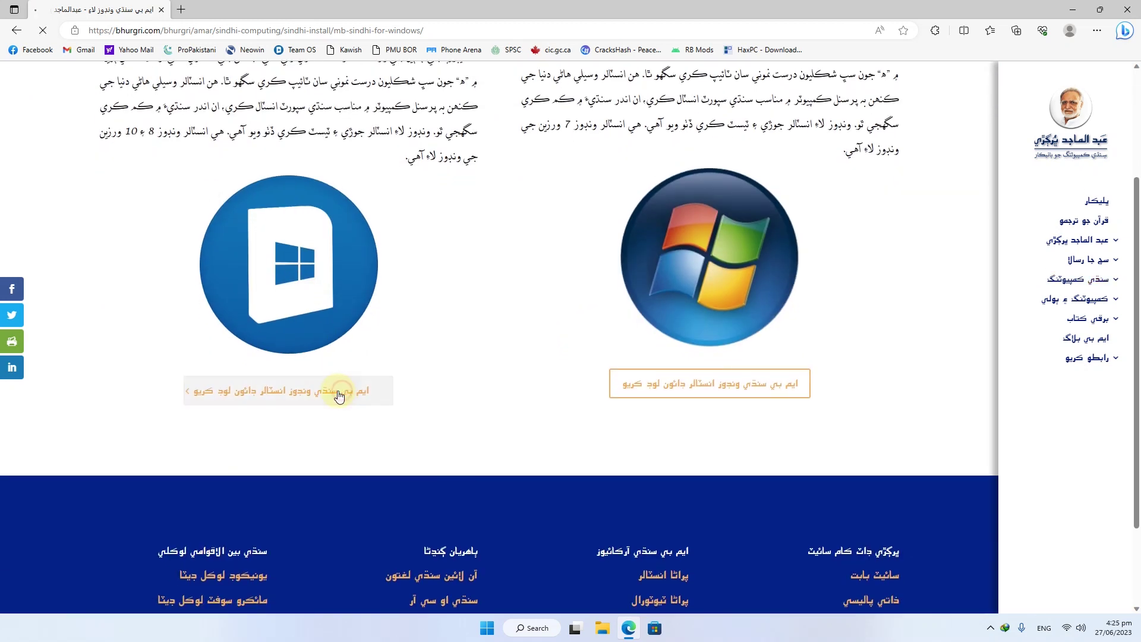
pyautogui.scroll(3, 494, 290)
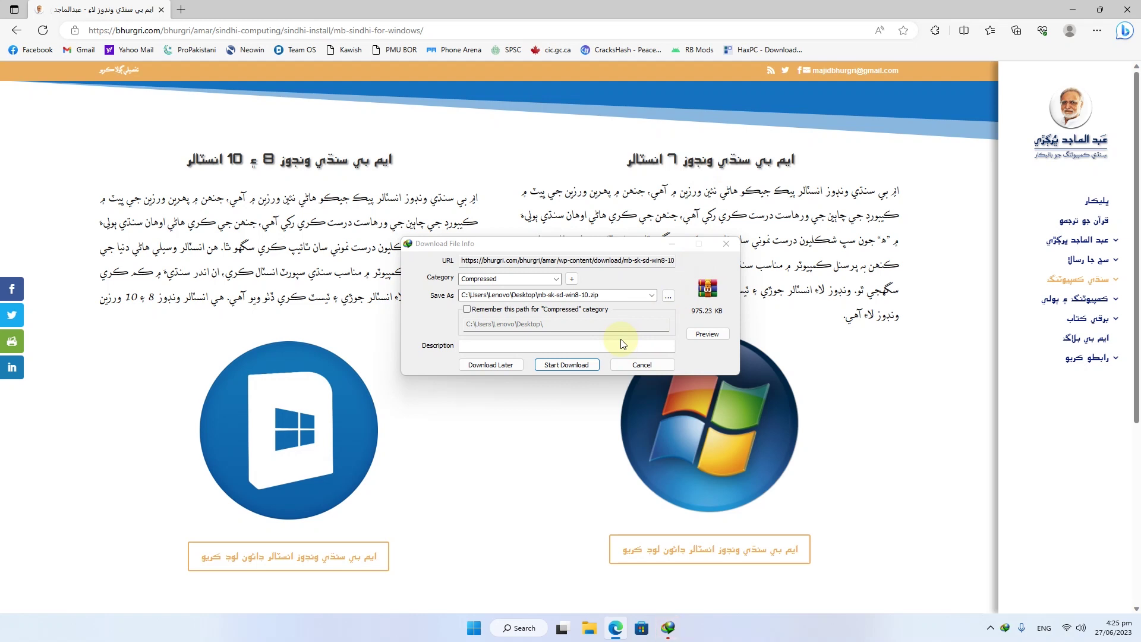
pyautogui.click(568, 365)
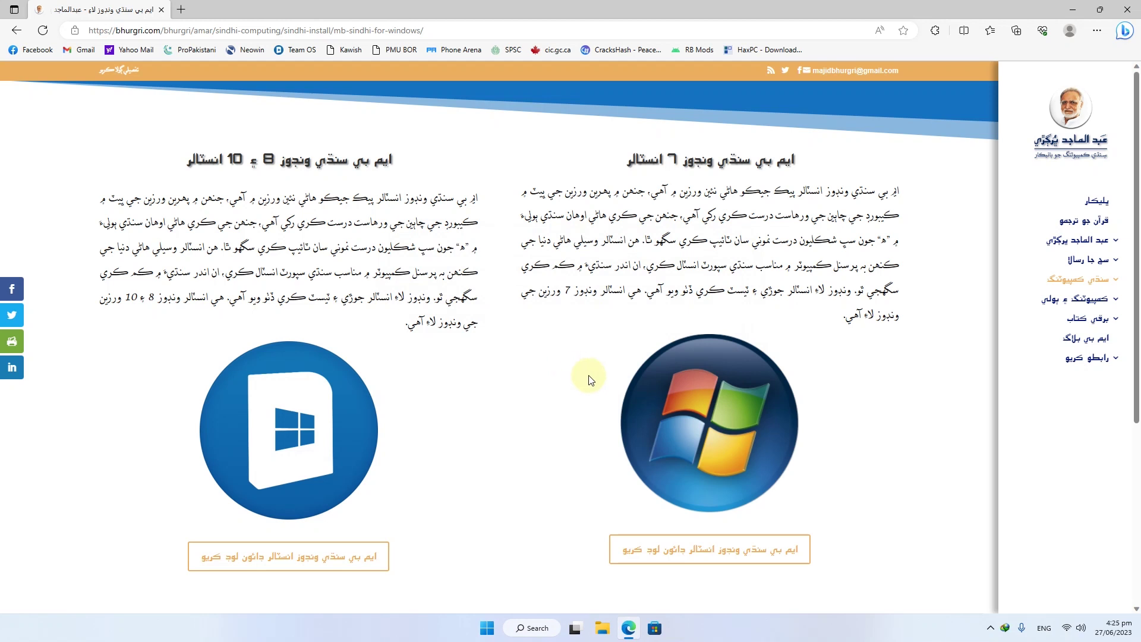
# Extract the mb-sk-sd-win8-10.zip archive on the desktop into its own folder.
pyautogui.press('super+d')
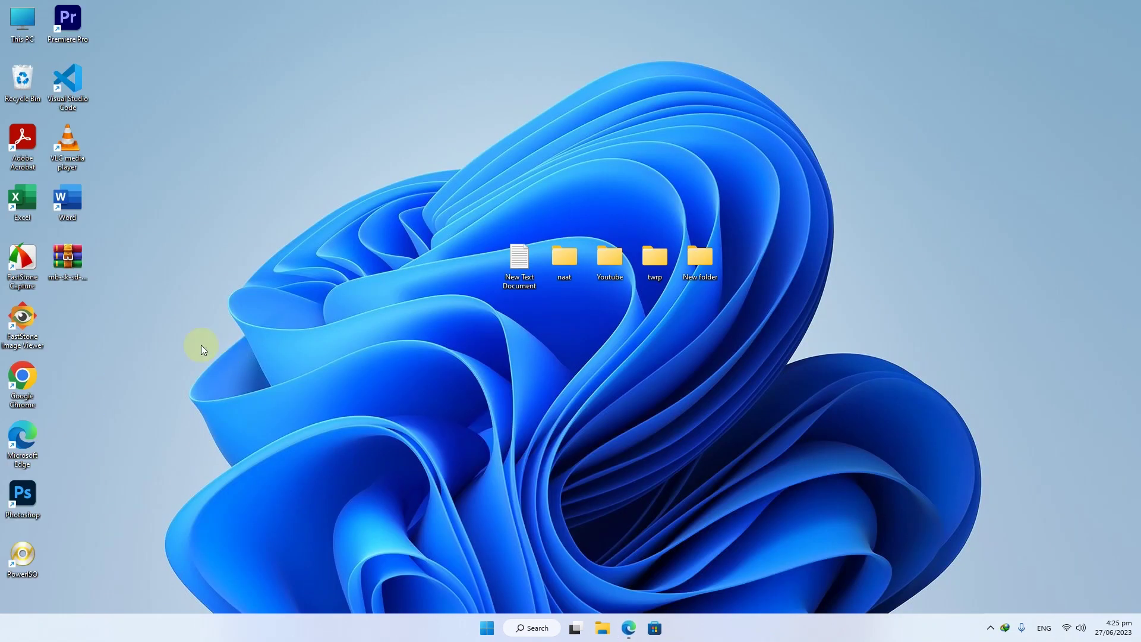
pyautogui.doubleClick(74, 271)
pyautogui.rightClick(73, 271)
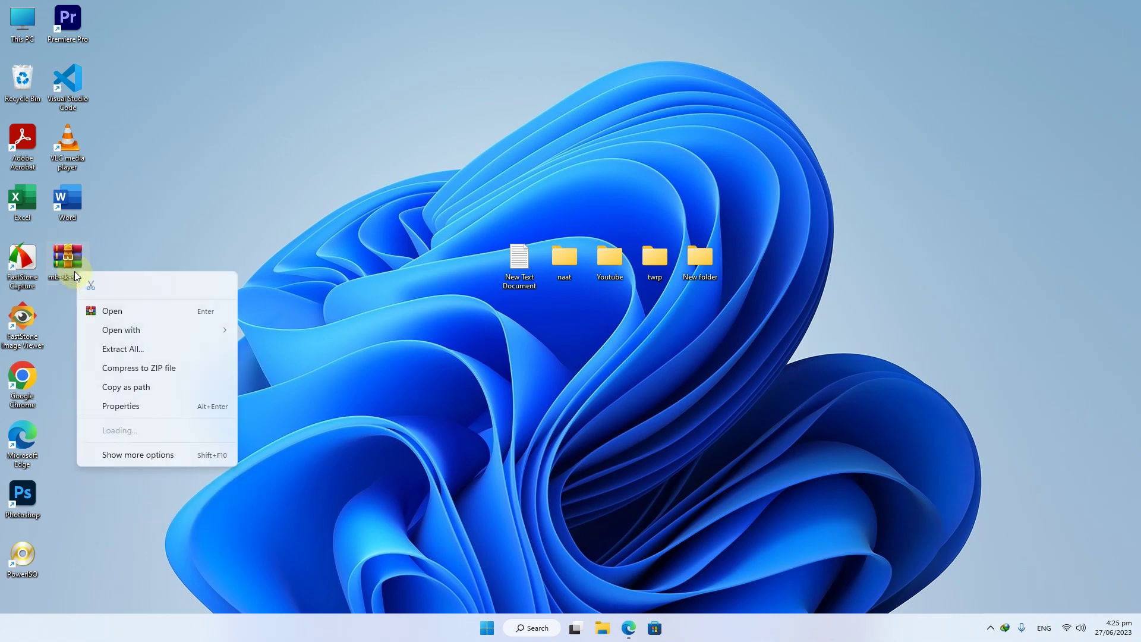
pyautogui.click(151, 459)
pyautogui.click(235, 199)
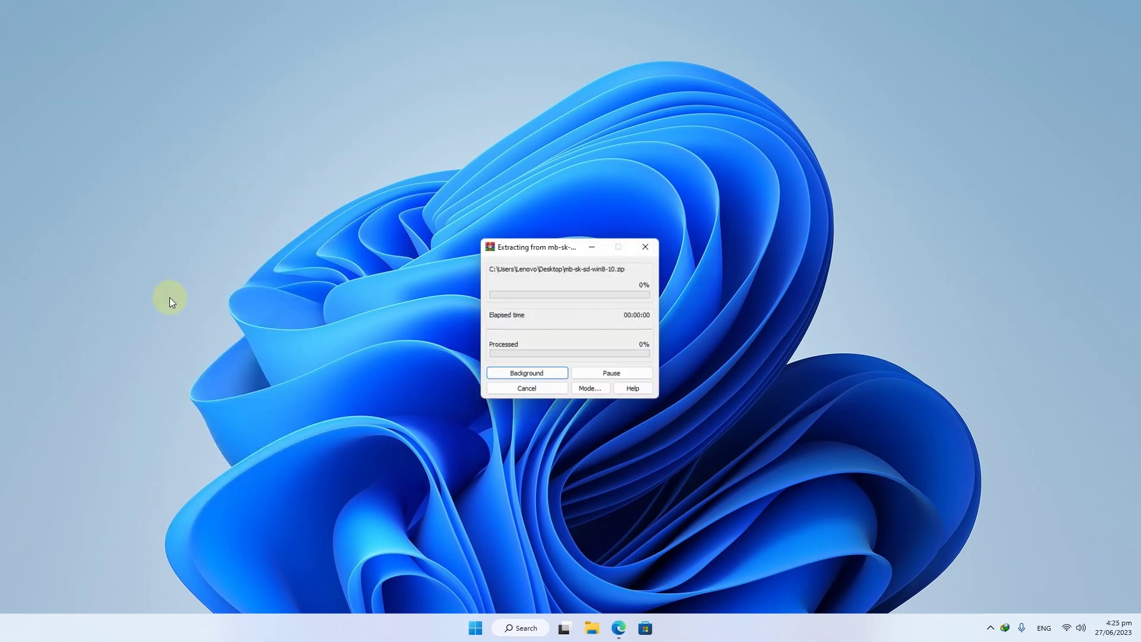
# Open the extracted mb-sk-sd-win8-10 folder and check which keyboard layouts are available in Windows.
pyautogui.doubleClick(72, 331)
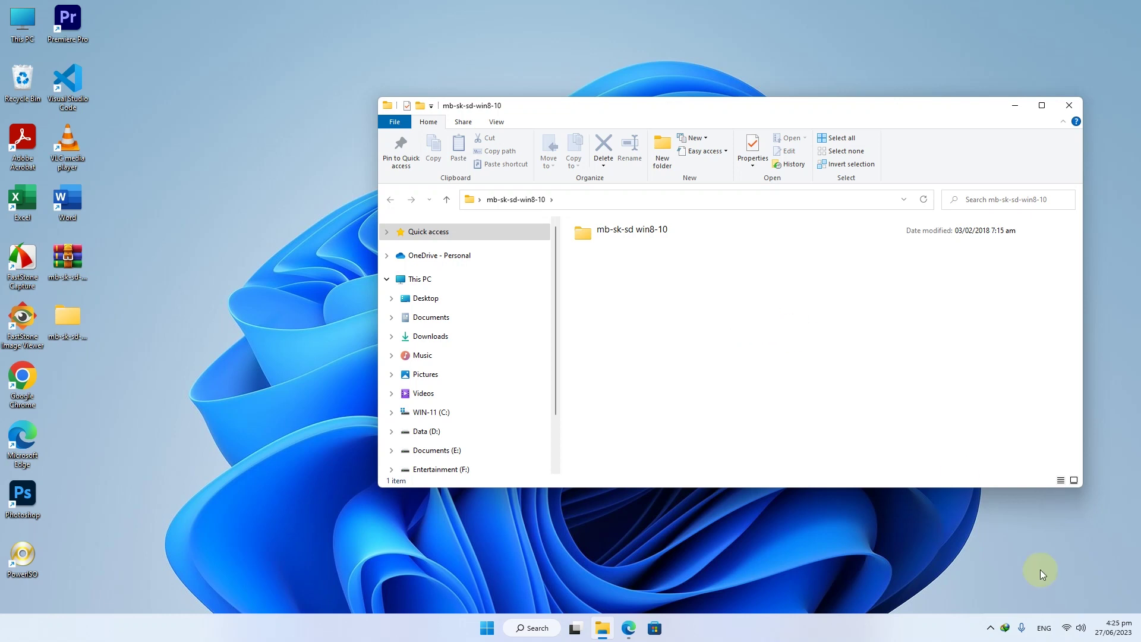
pyautogui.click(1041, 628)
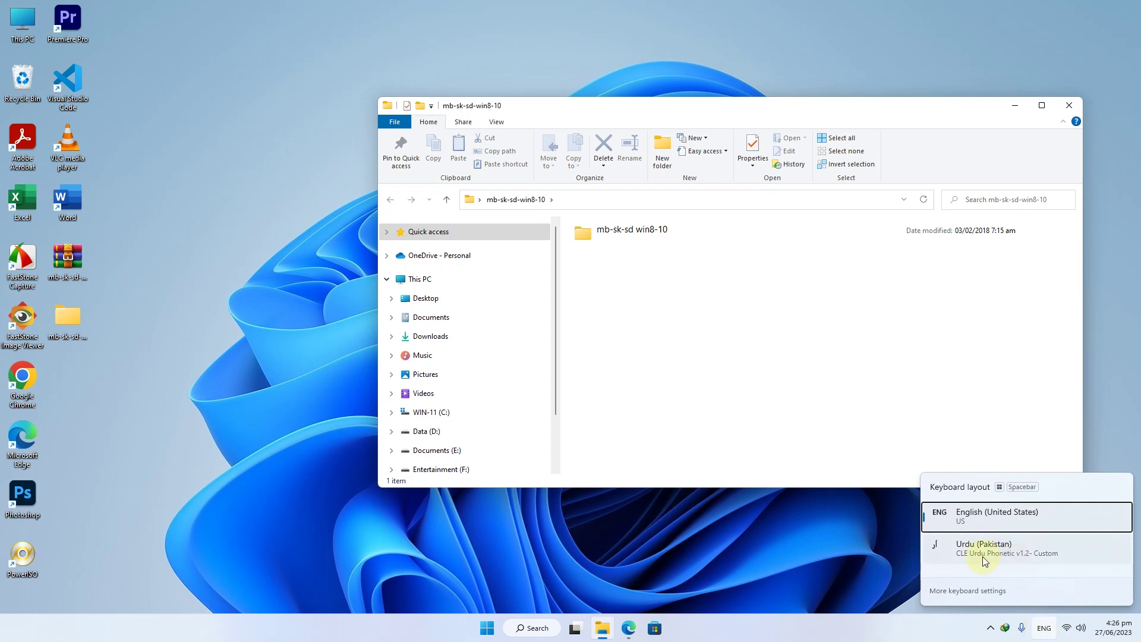
pyautogui.click(684, 357)
# Run the setup application from the inner mb-sk-sd win8-10 folder.
pyautogui.doubleClick(631, 235)
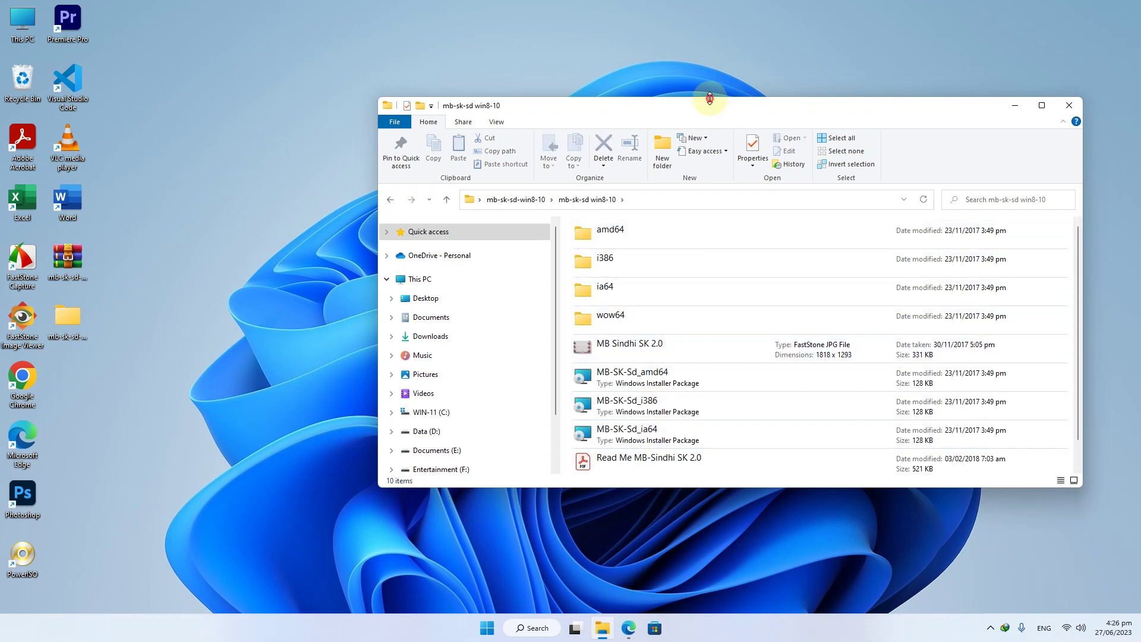
pyautogui.scroll(-1, 648, 405)
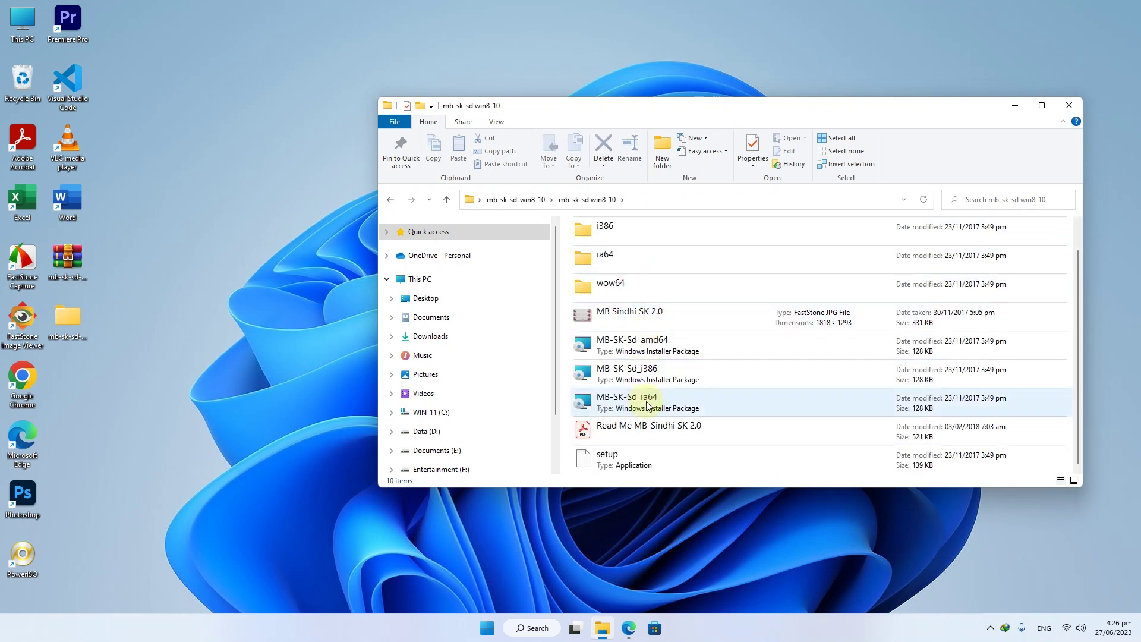
pyautogui.doubleClick(610, 461)
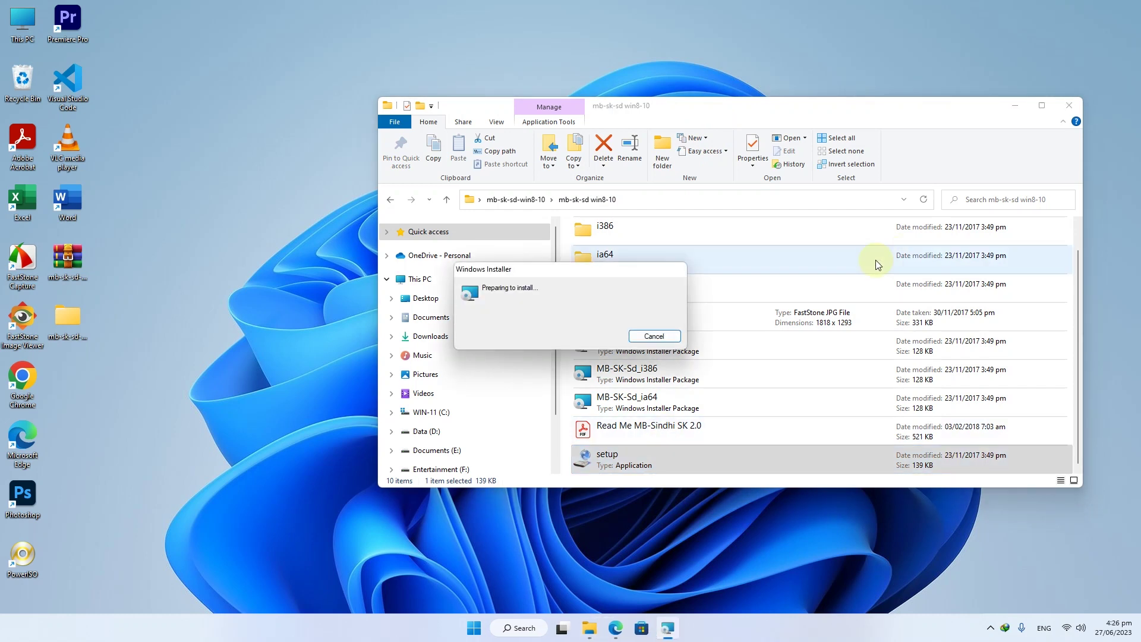
pyautogui.click(1014, 108)
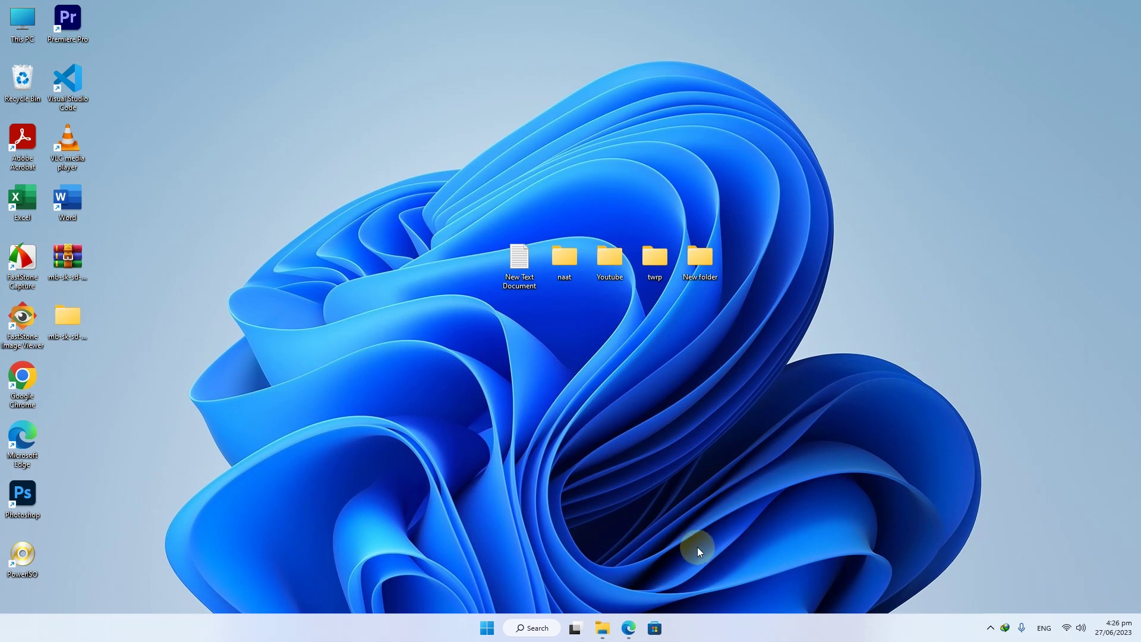
pyautogui.moveTo(632, 630)
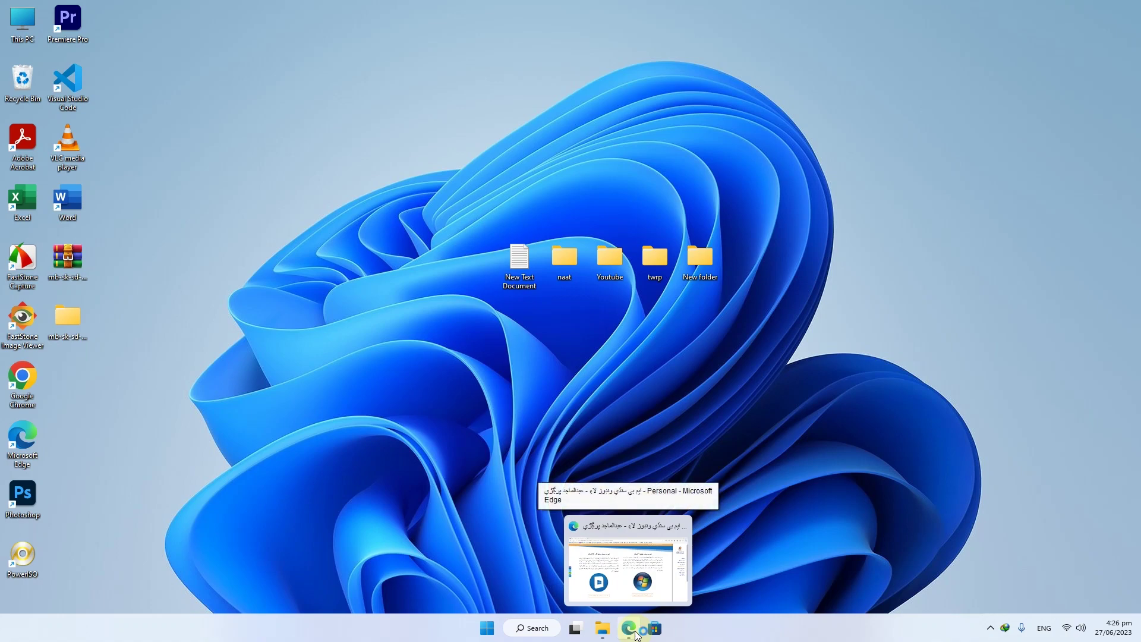
pyautogui.click(634, 634)
pyautogui.click(630, 635)
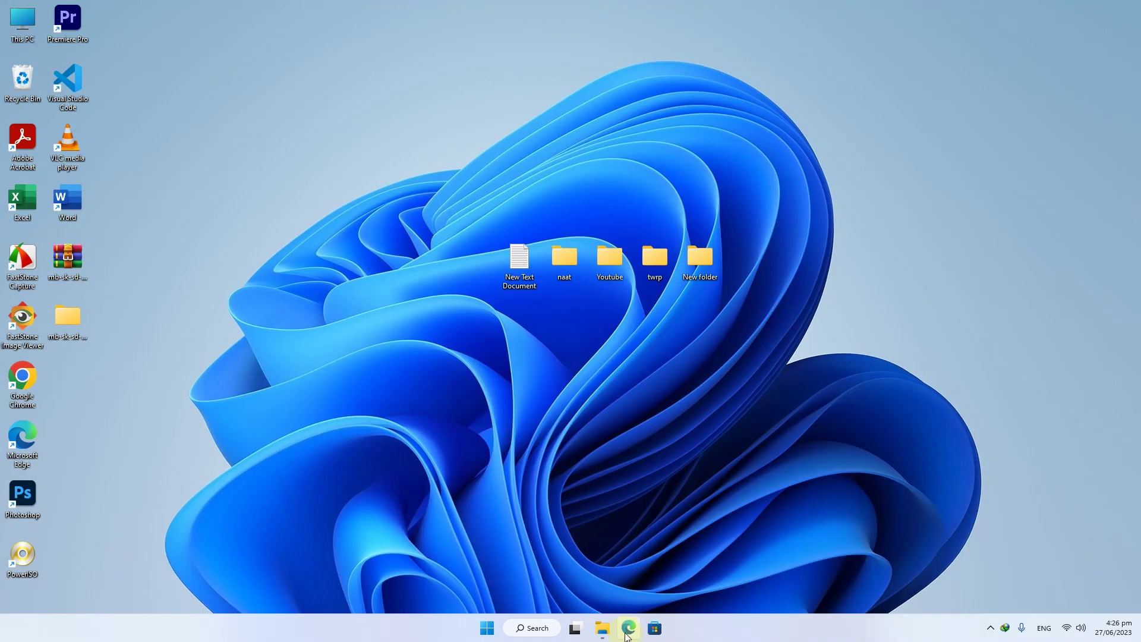
# Return to the mb-sk-sd win8-10 folder, install MB-Sindhi SK 2.0 with setup and close the installer.
pyautogui.click(603, 628)
pyautogui.doubleClick(650, 469)
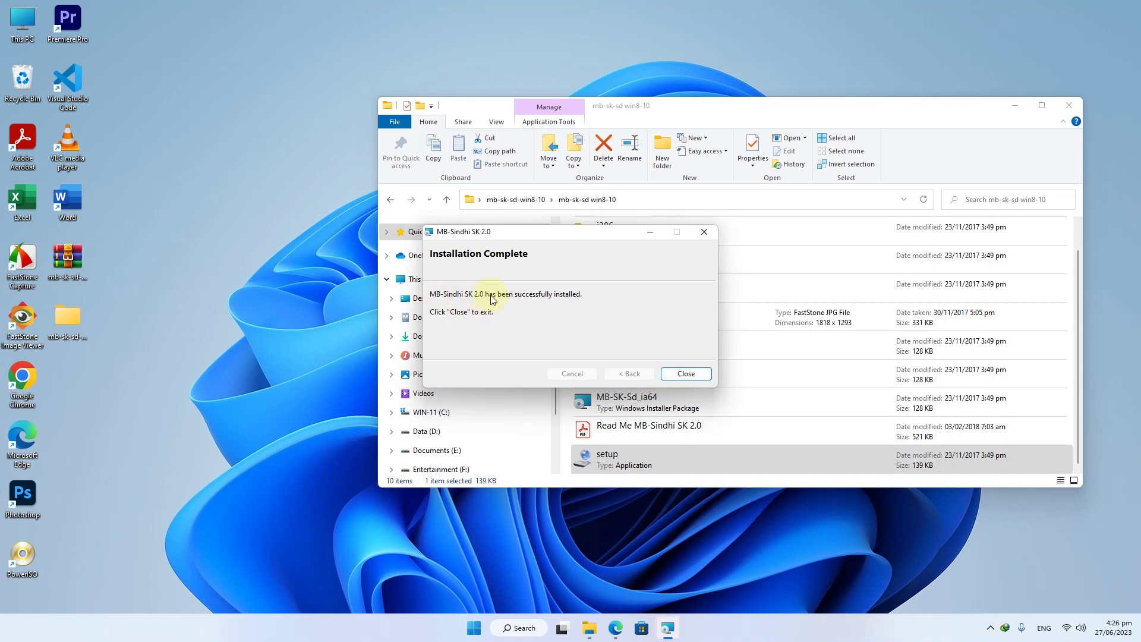
pyautogui.click(680, 373)
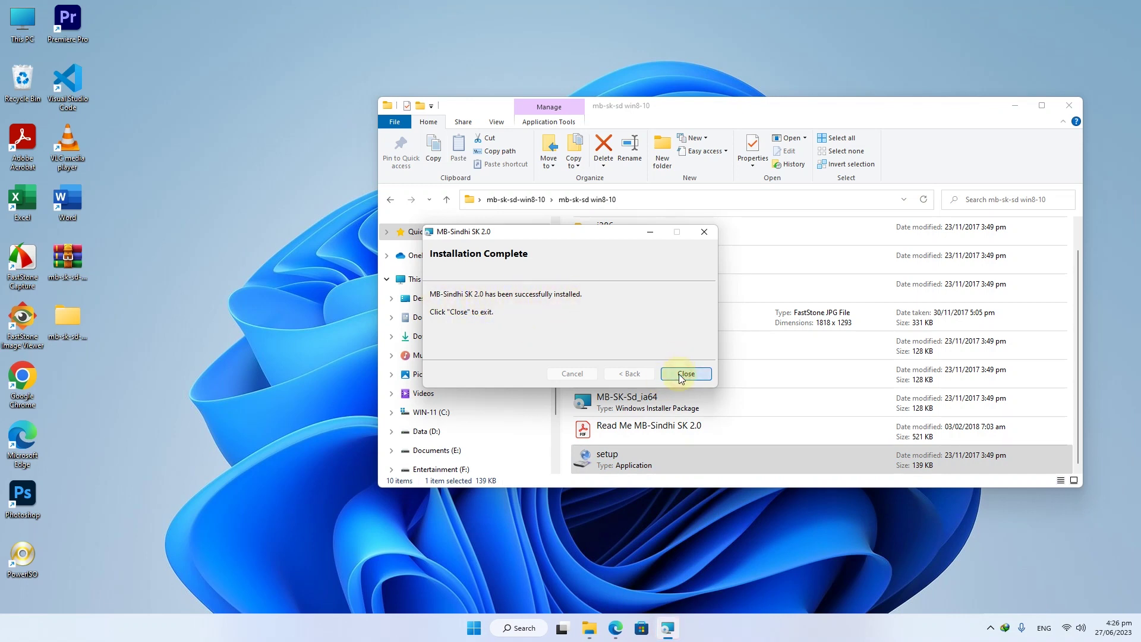
# Examine the MB Sindhi SK 2.0 keyboard image and the Read Me MB-Sindhi SK 2.0 PDF, closing them and the folder.
pyautogui.doubleClick(617, 311)
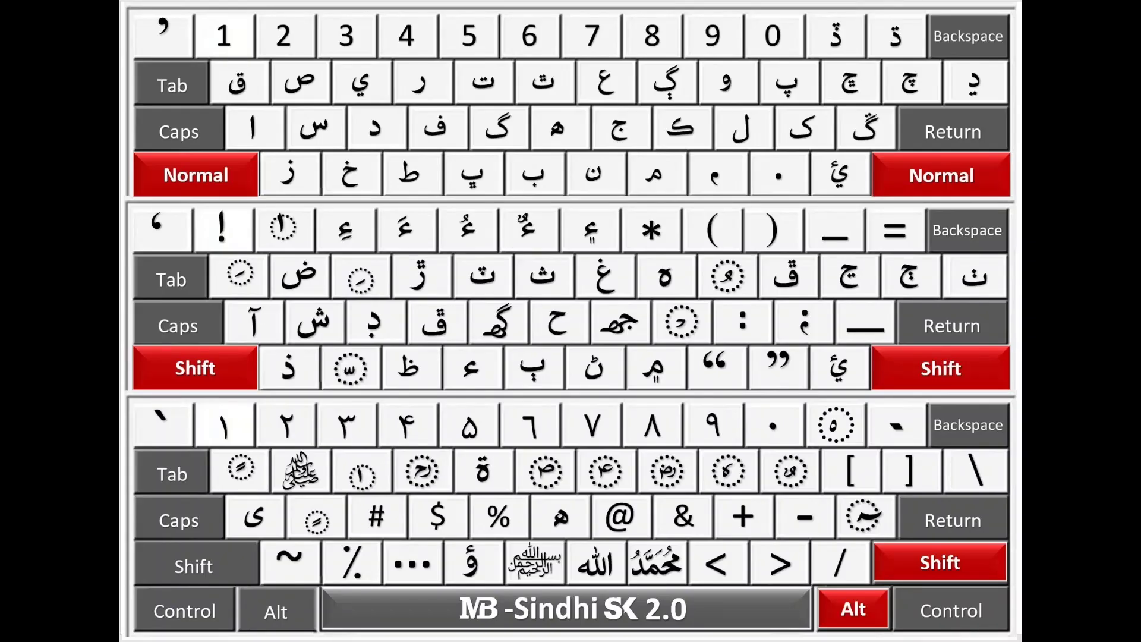
pyautogui.press('Escape')
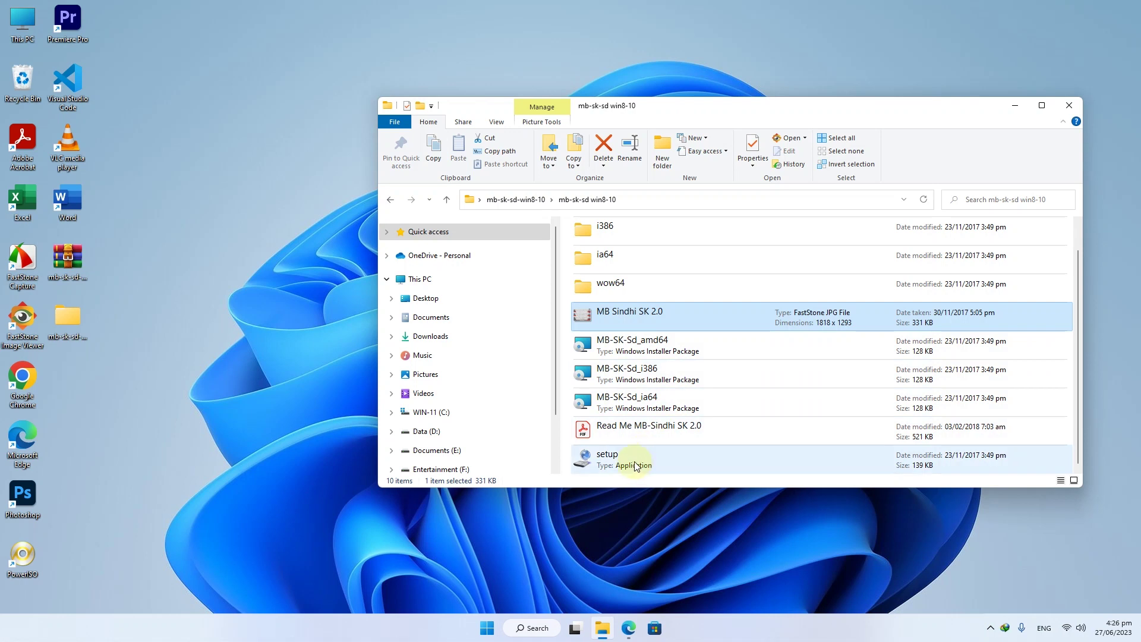
pyautogui.click(630, 430)
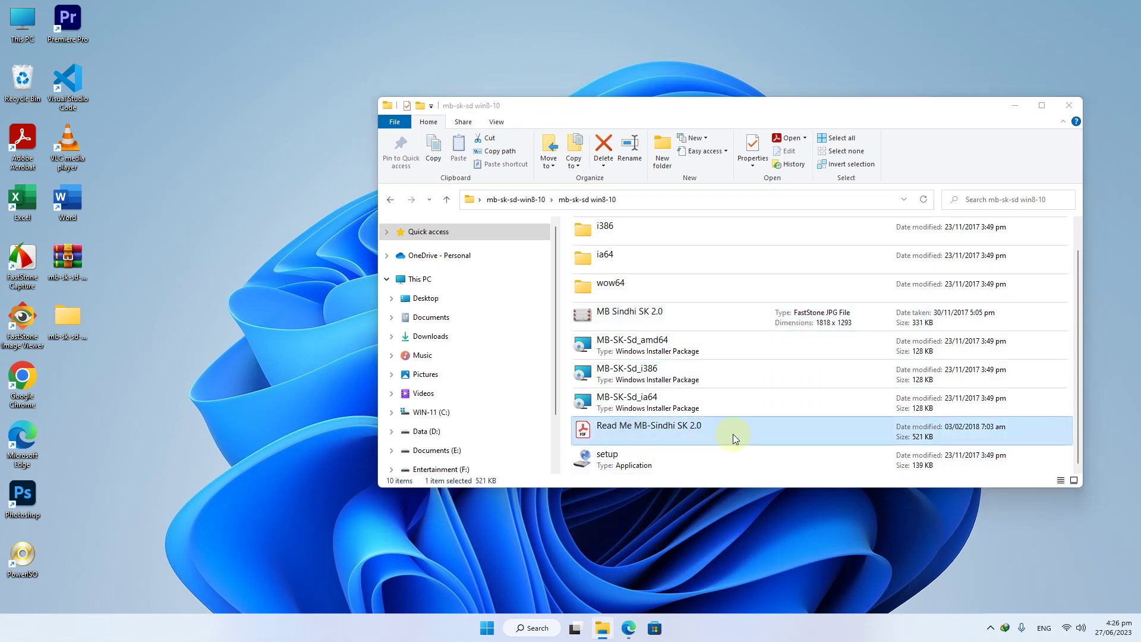
pyautogui.doubleClick(733, 435)
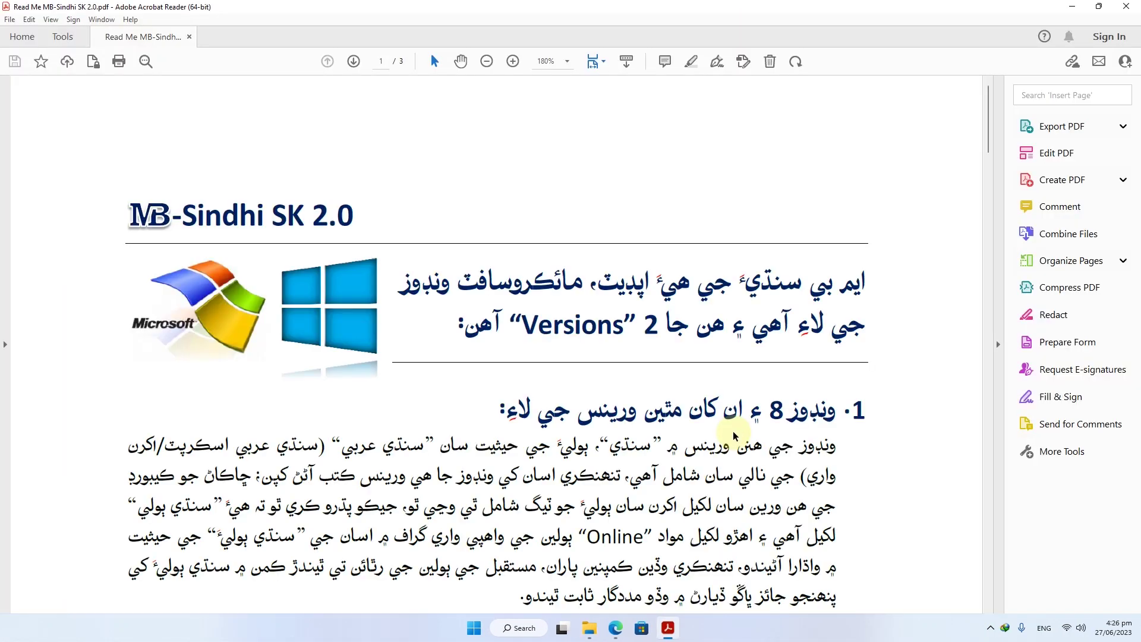
pyautogui.scroll(-5, 707, 420)
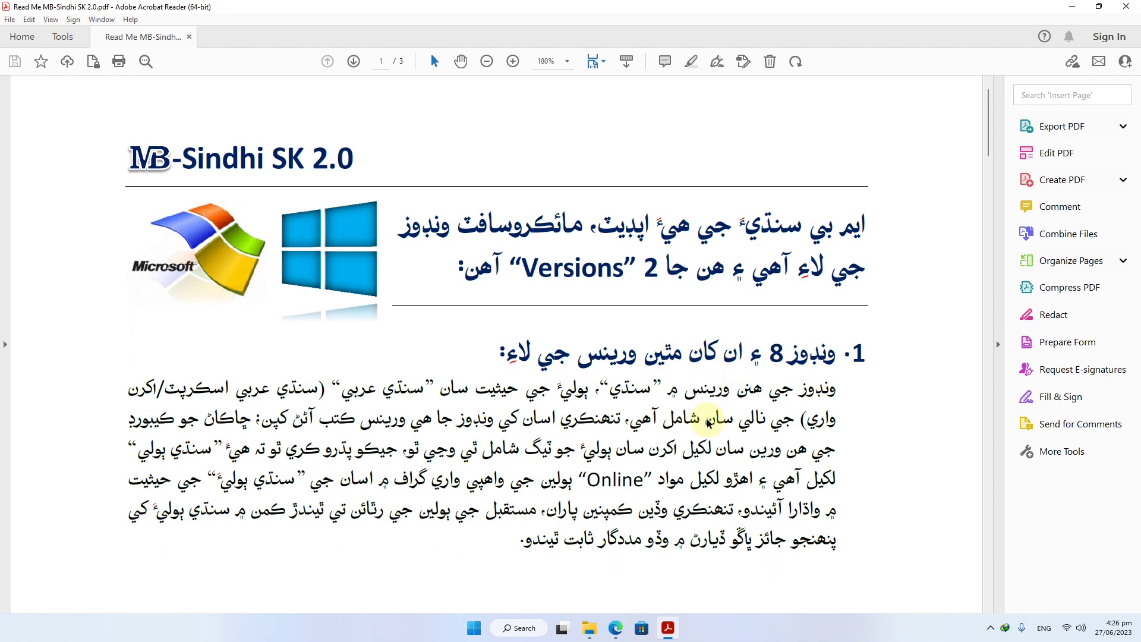
pyautogui.scroll(-20, 707, 419)
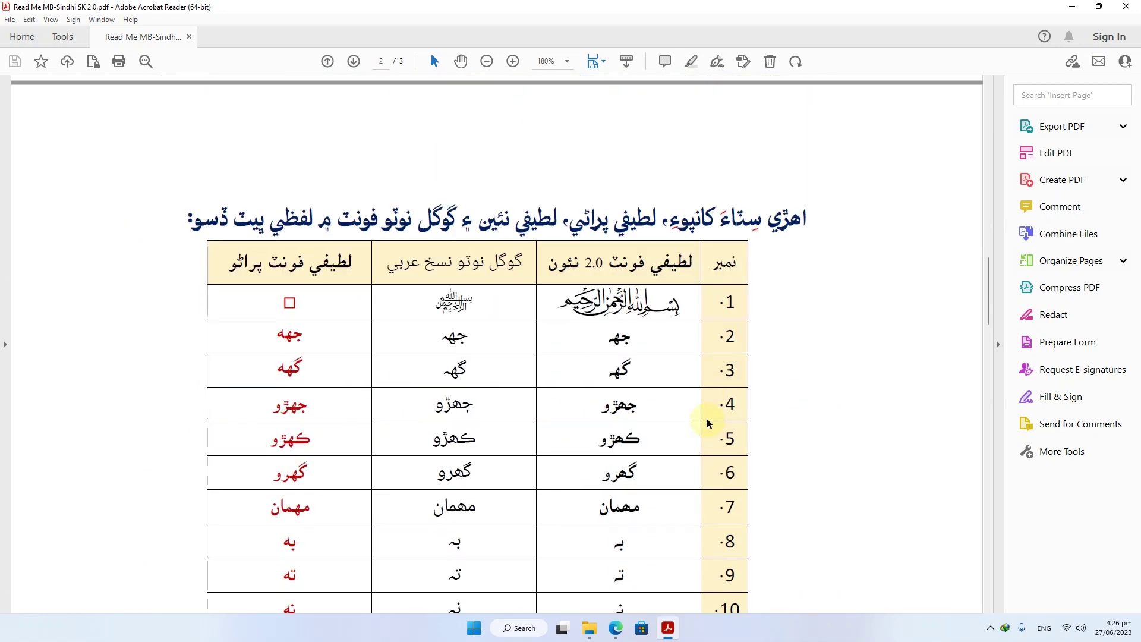
pyautogui.scroll(-10, 705, 419)
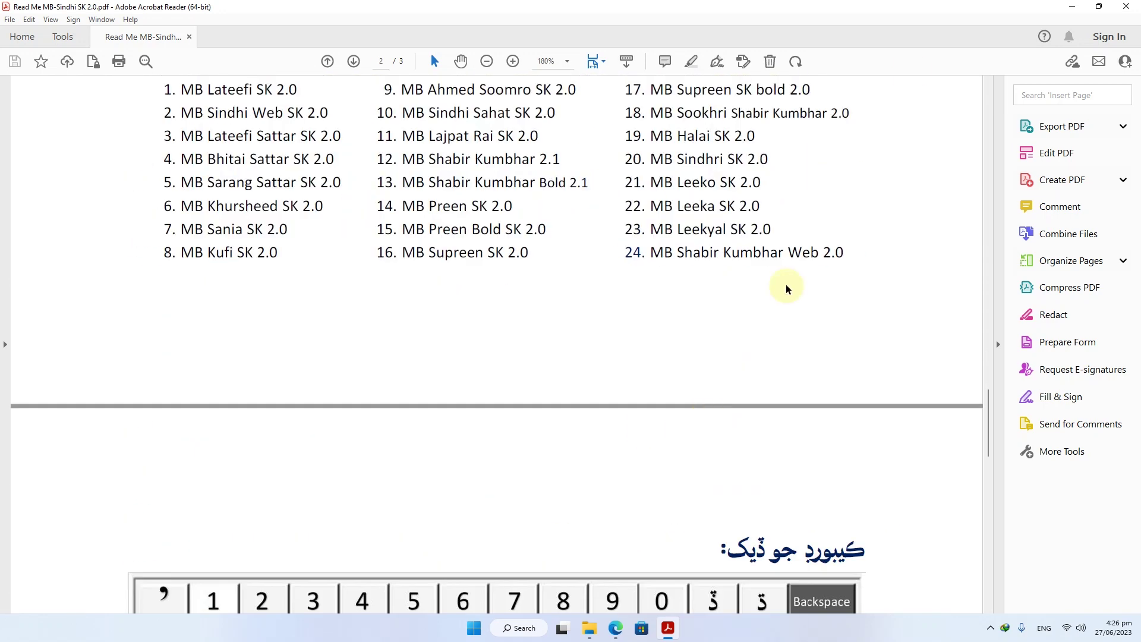
pyautogui.click(1126, 6)
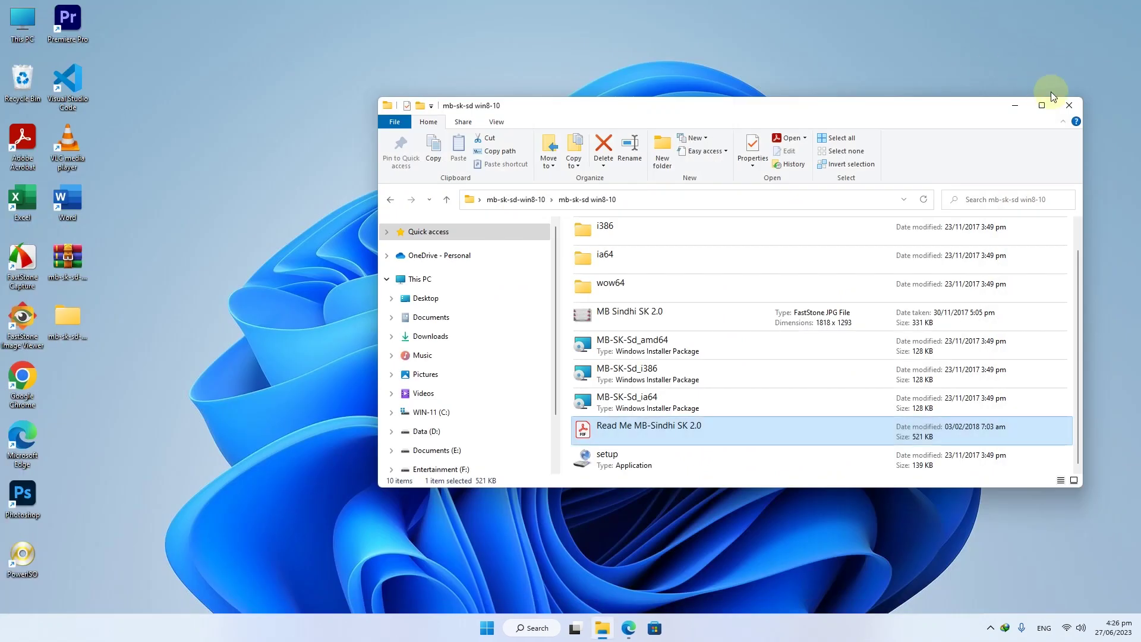
pyautogui.click(1071, 106)
# Switch to Microsoft Edge and open the site's Sindhi font page at the MB Lateefi font download.
pyautogui.click(629, 627)
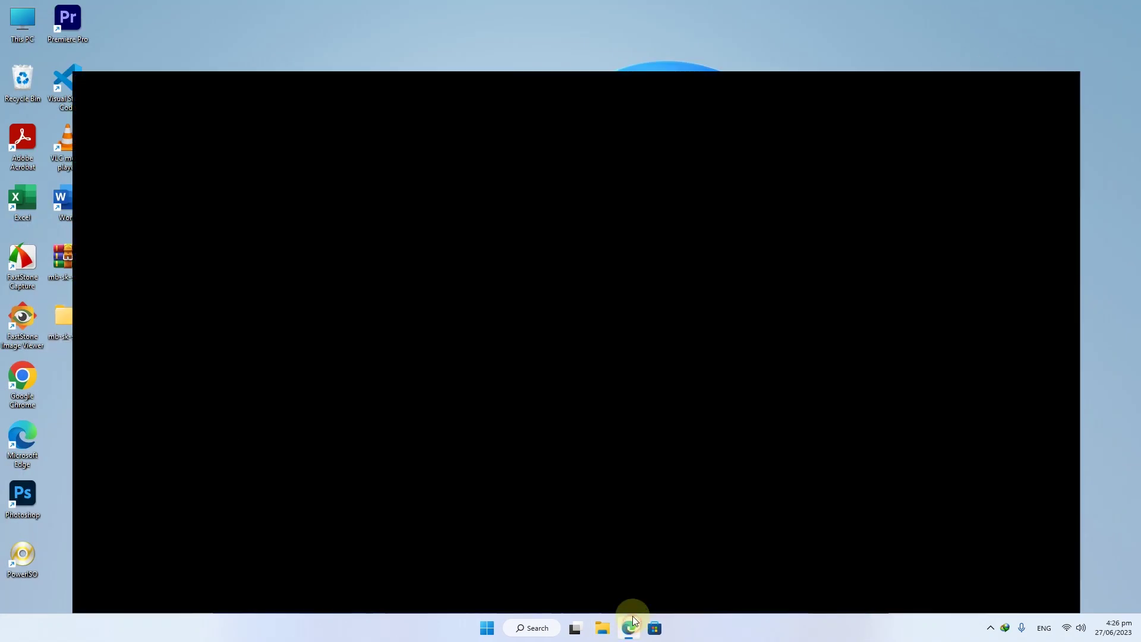
pyautogui.moveTo(1077, 279)
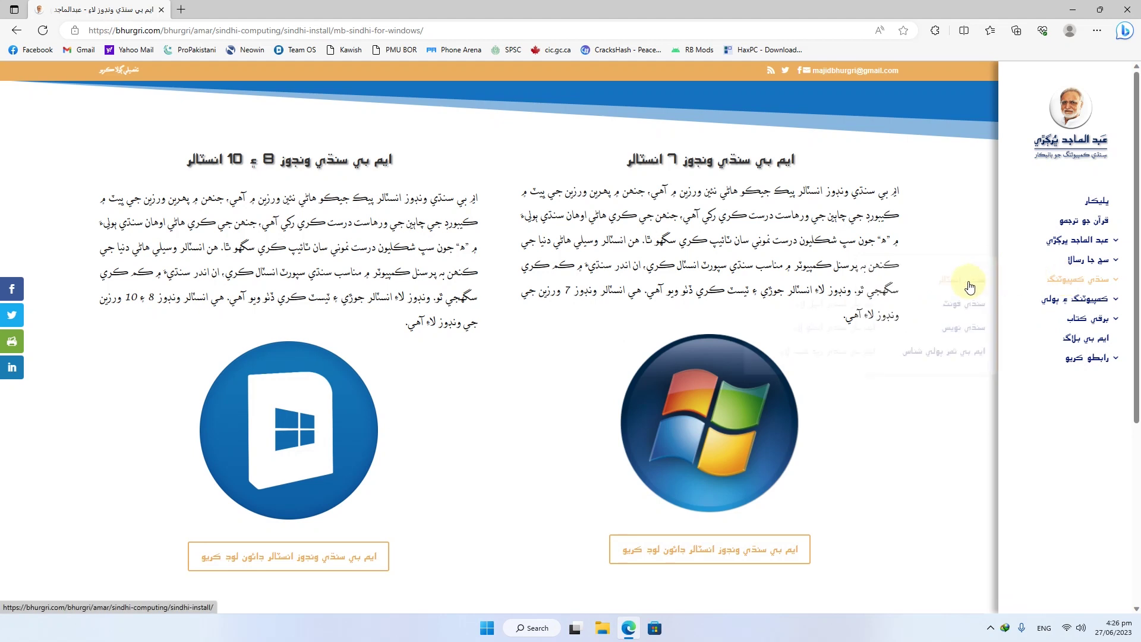
pyautogui.click(960, 309)
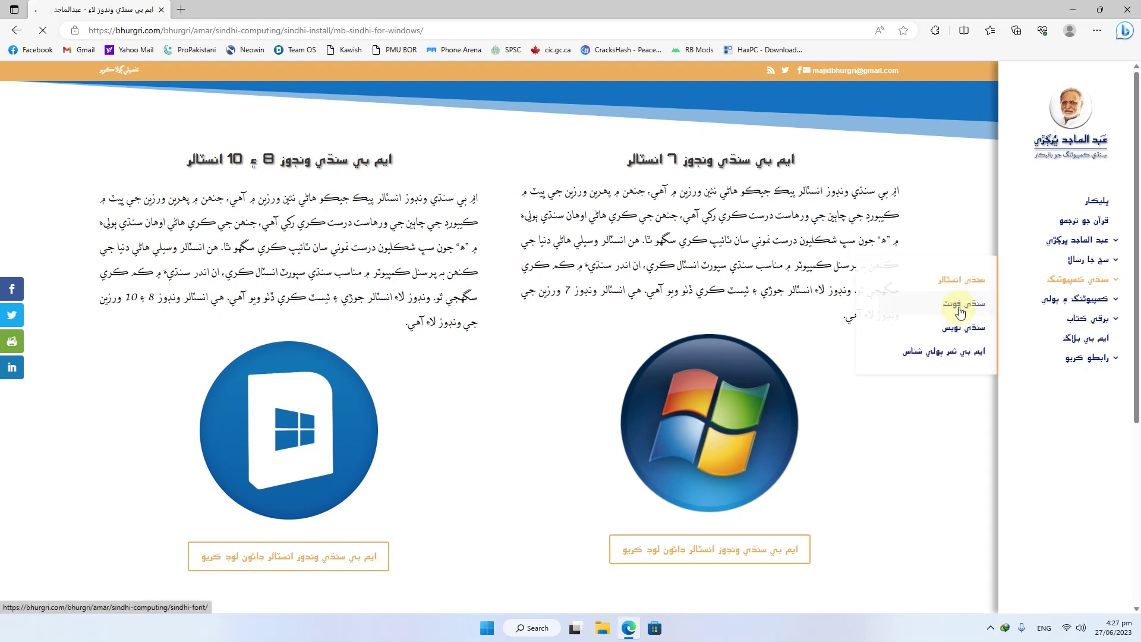
pyautogui.click(952, 303)
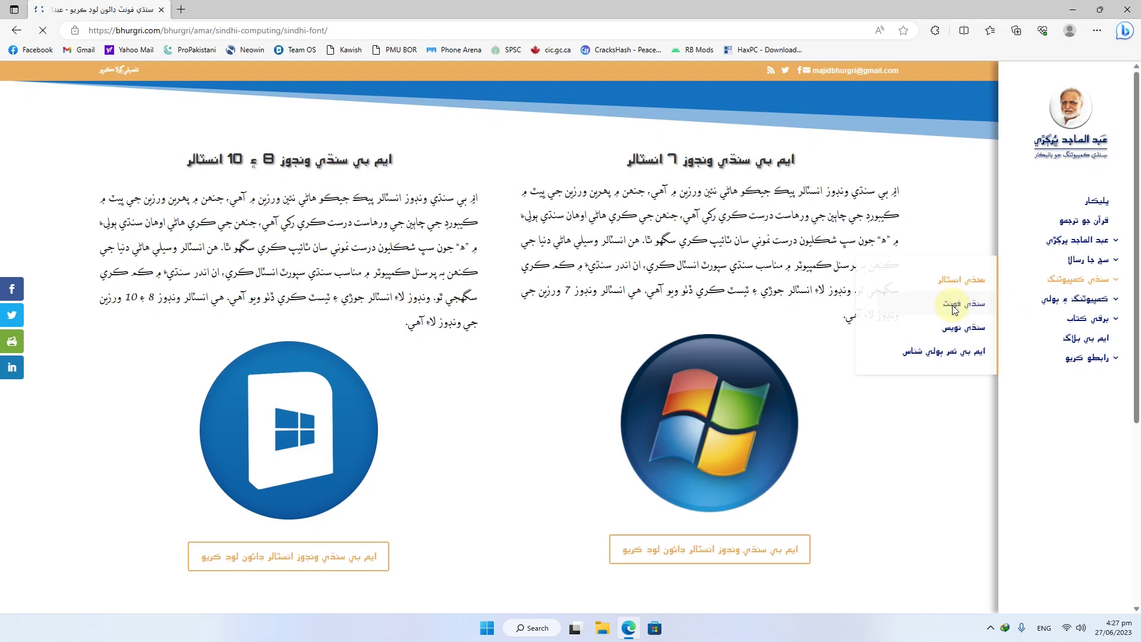
pyautogui.scroll(-2, 738, 324)
pyautogui.scroll(-5, 738, 324)
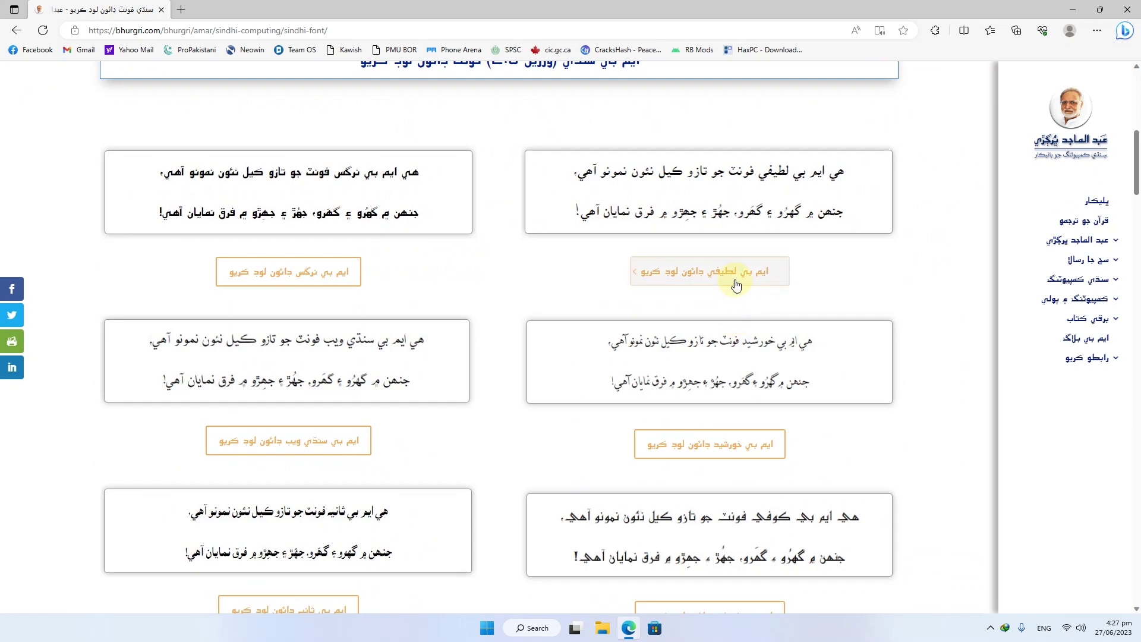
# Try to download the MB Khursheed font from the Sindhi font page and minimize the browser.
pyautogui.click(747, 453)
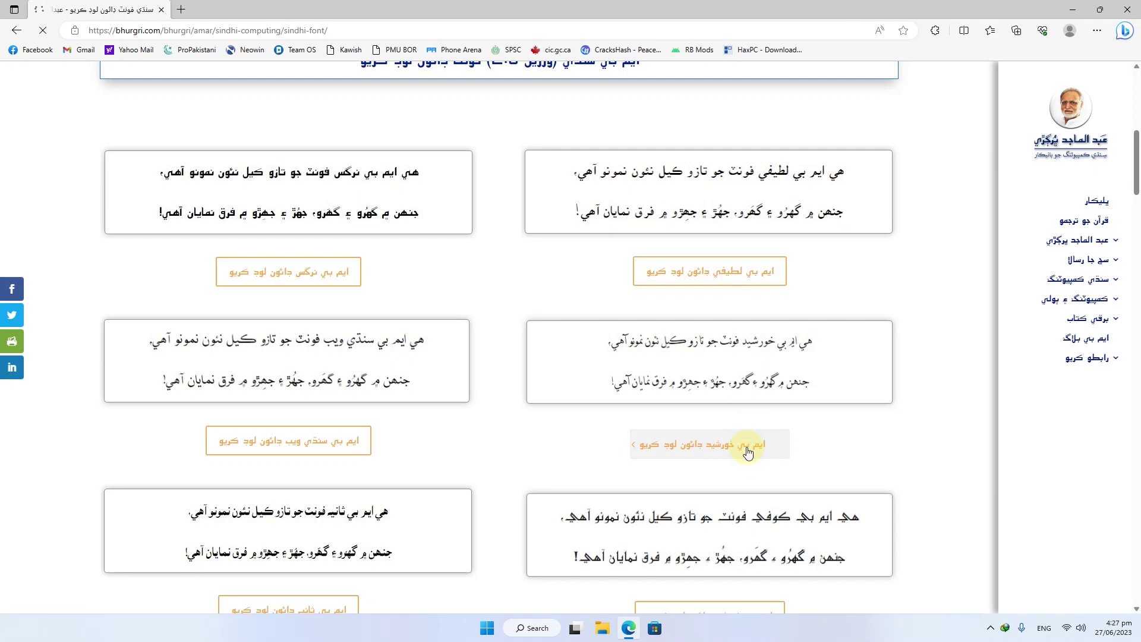
pyautogui.click(720, 451)
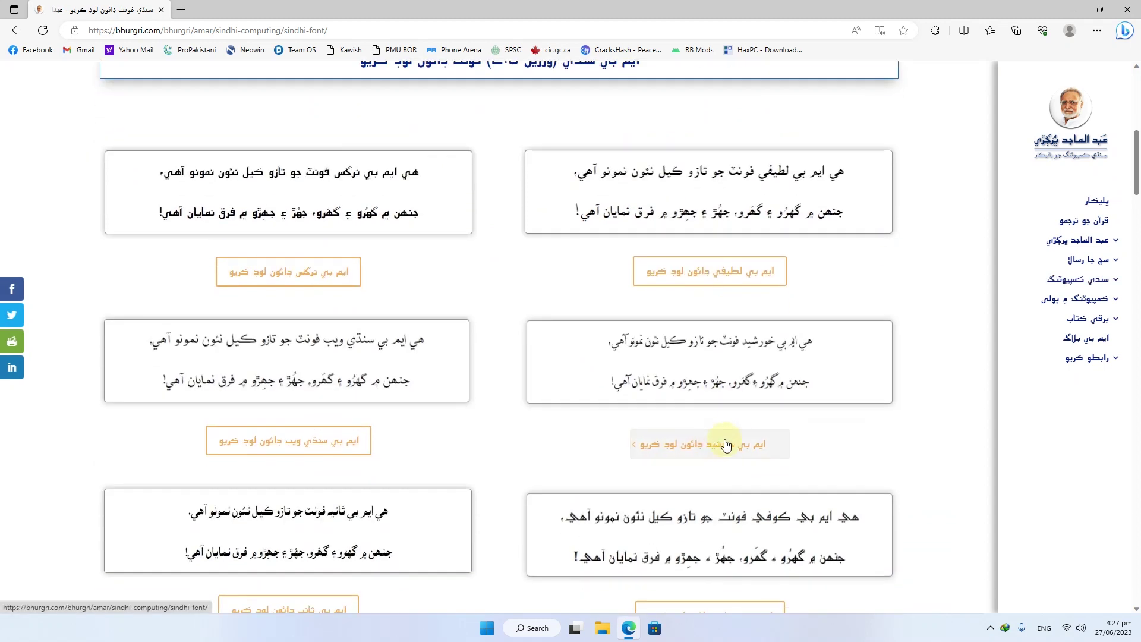
pyautogui.click(721, 445)
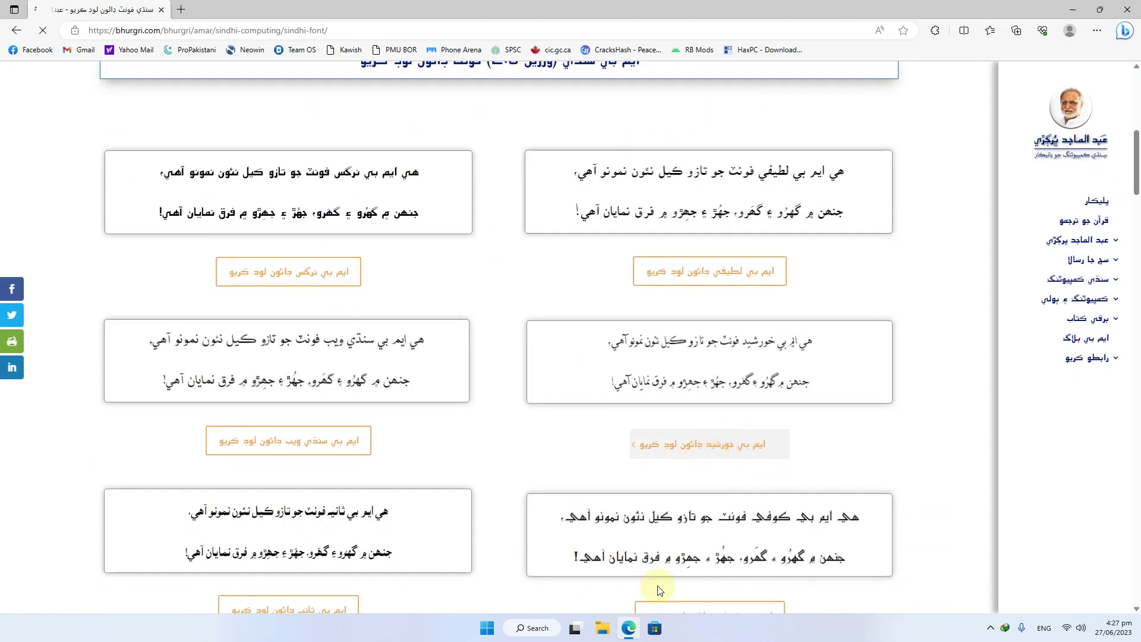
pyautogui.click(630, 628)
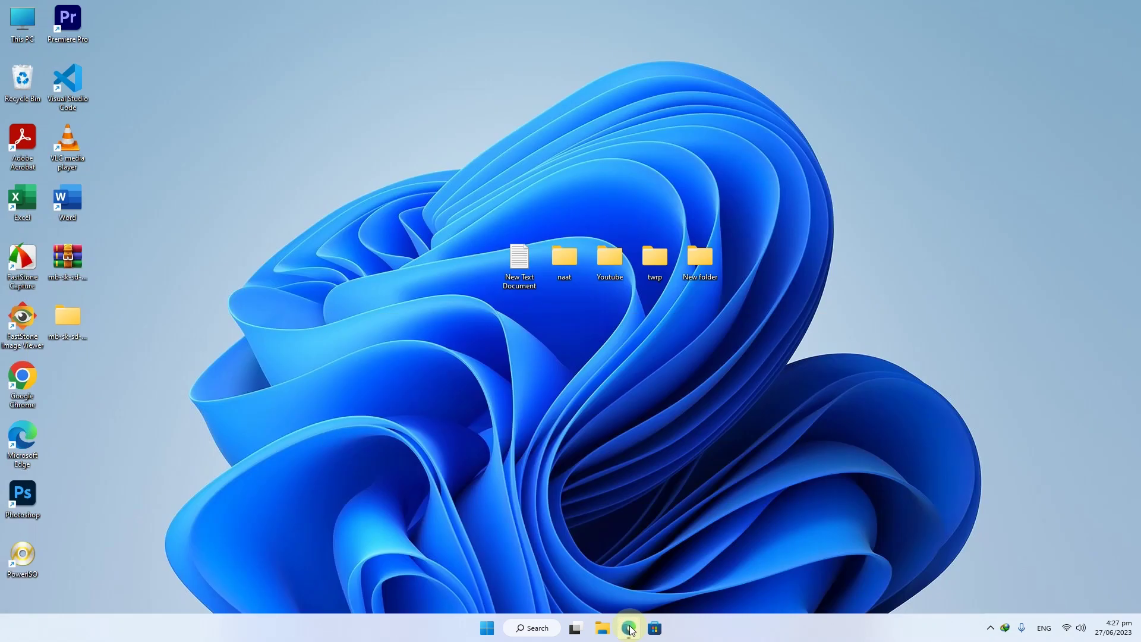
# Check the installed keyboard layouts for the Sindhi (Arabic) entry and close the list.
pyautogui.click(1045, 629)
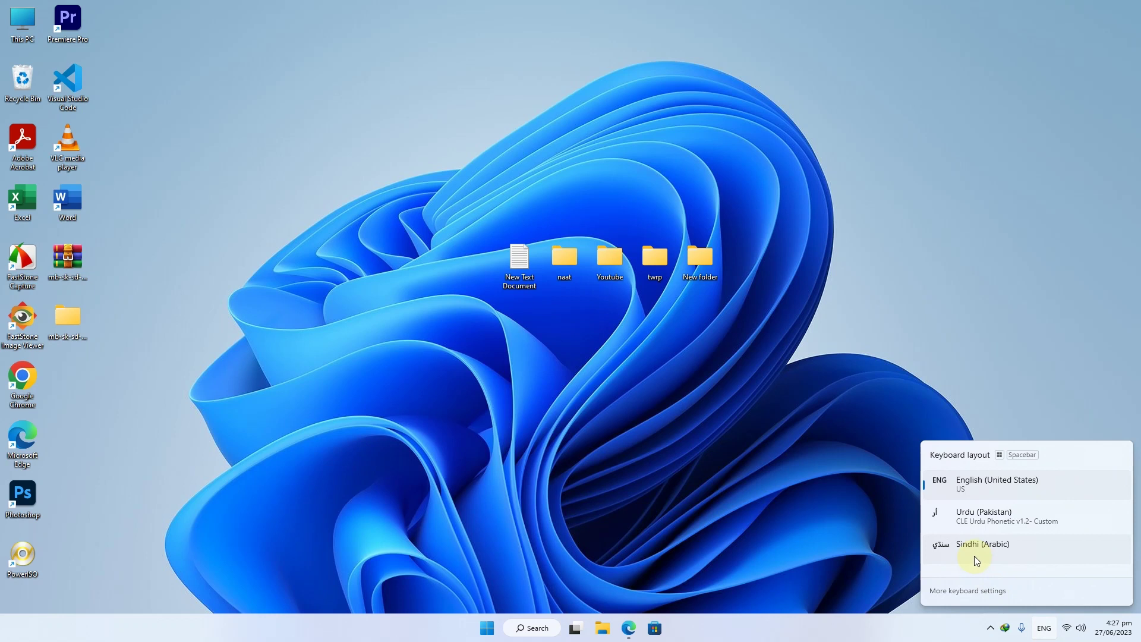
pyautogui.moveTo(629, 635)
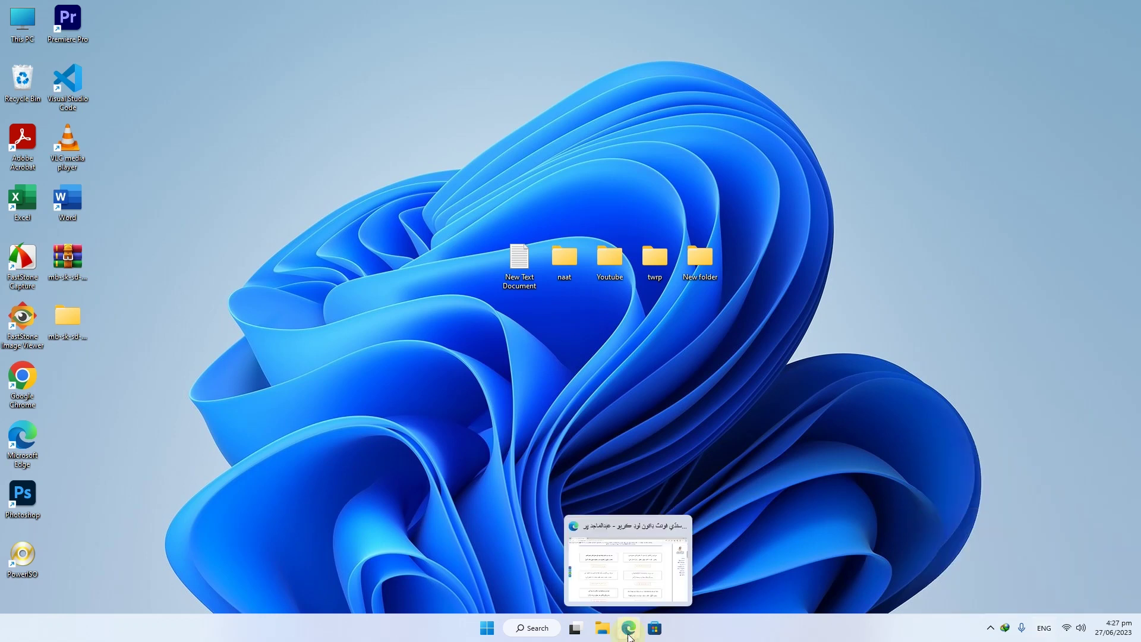
pyautogui.click(166, 452)
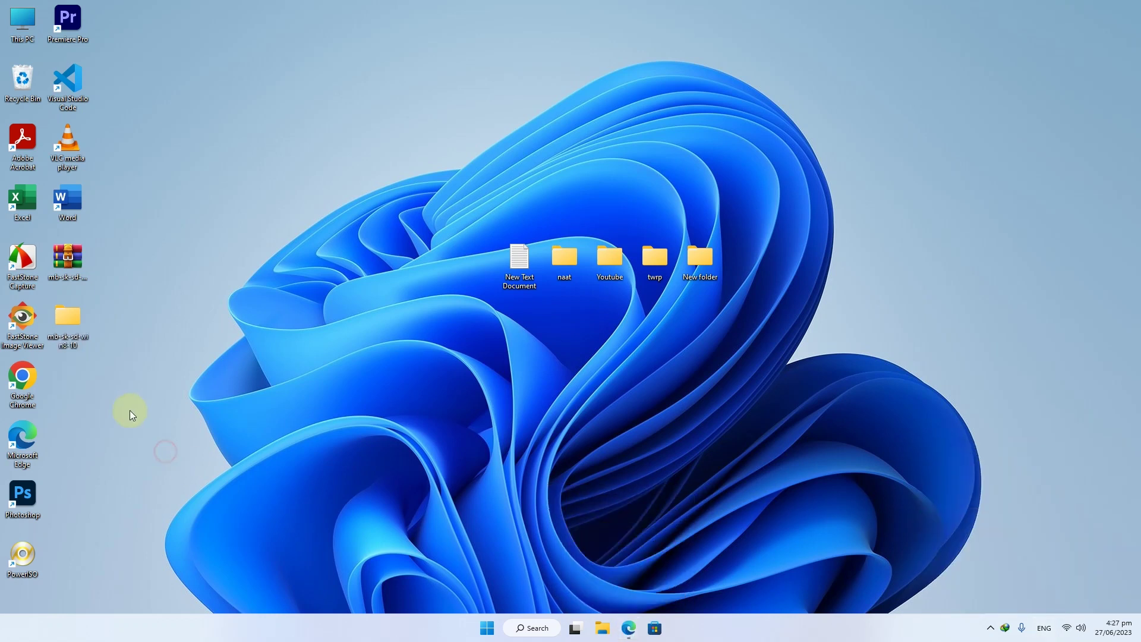
# Open Word from the desktop and create a blank document.
pyautogui.click(75, 203)
pyautogui.click(75, 204)
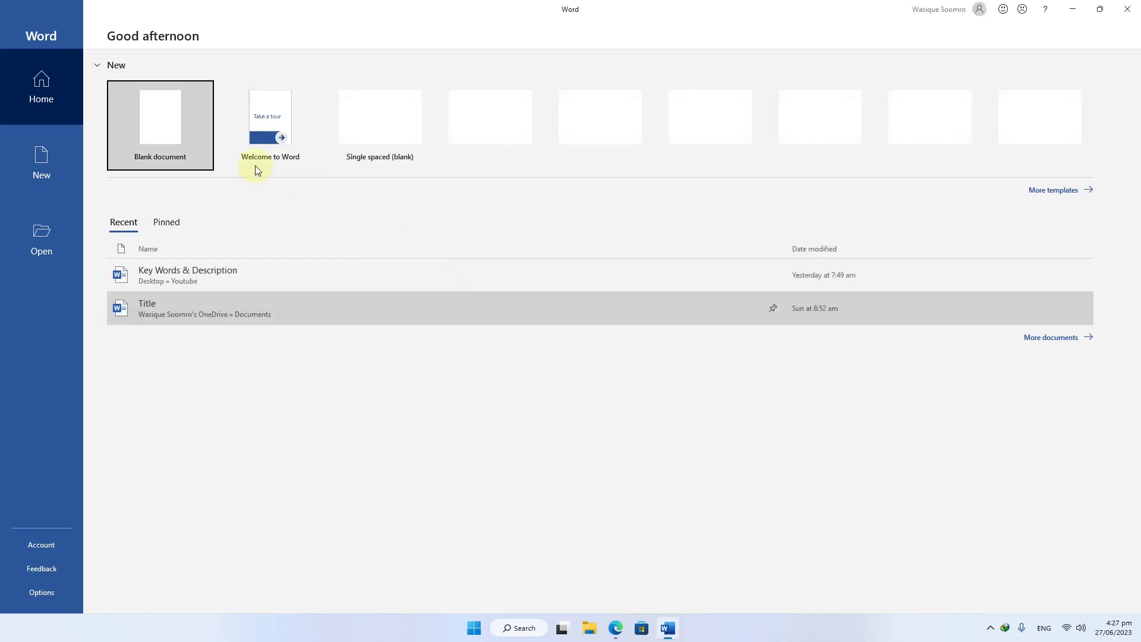
pyautogui.click(171, 159)
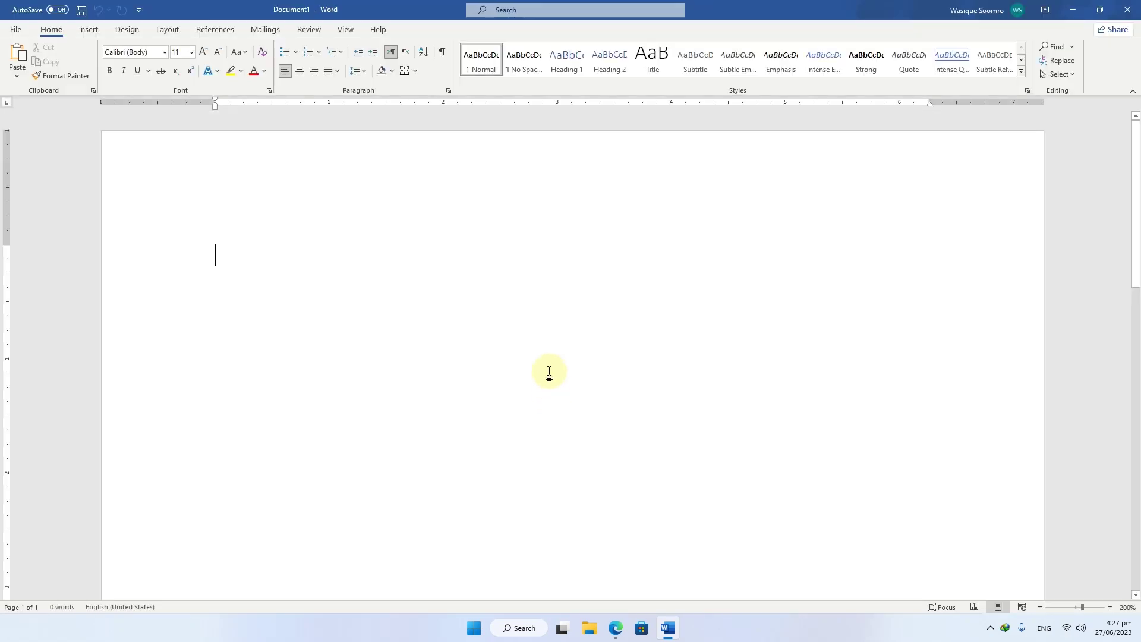
# Set the paragraph direction to right-to-left and turn on not adding space between paragraphs of the same style.
pyautogui.rightClick(553, 339)
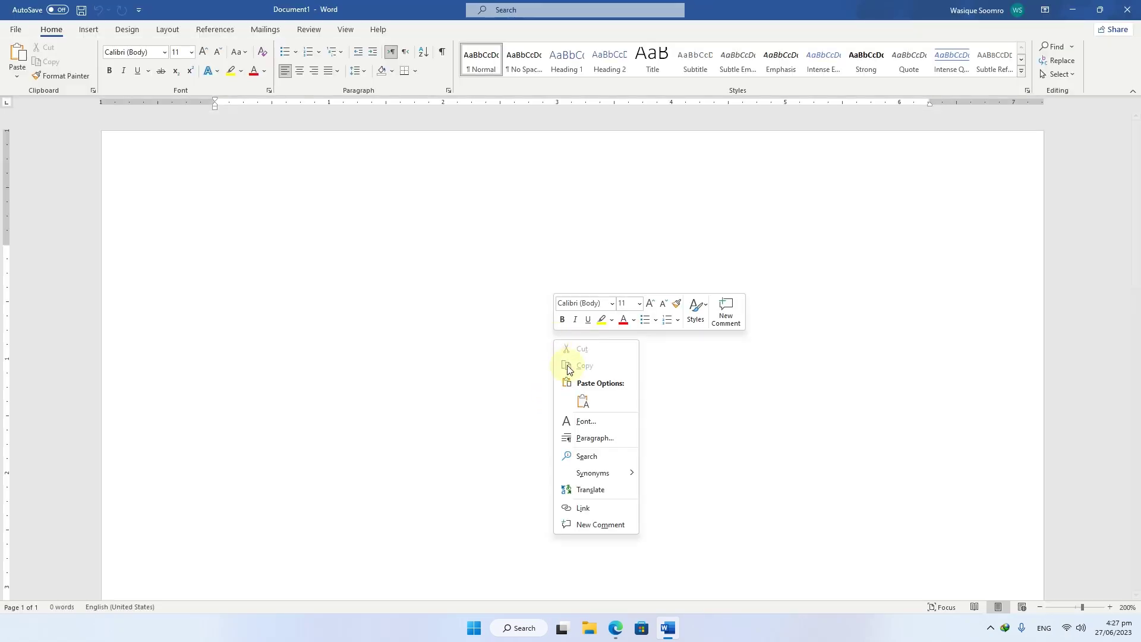
pyautogui.click(609, 440)
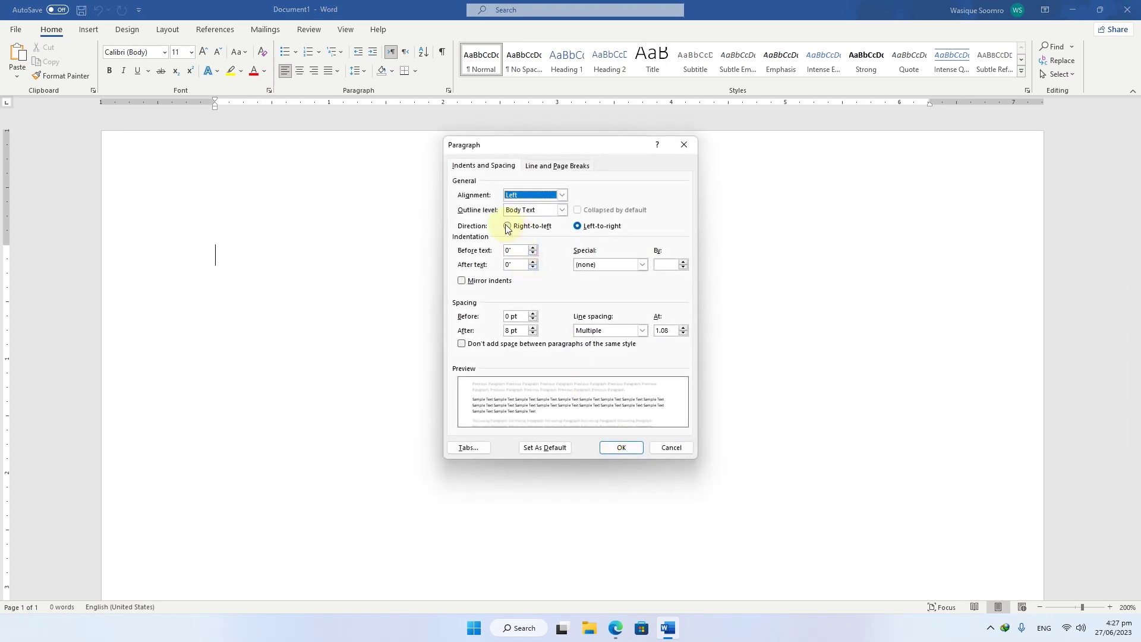
pyautogui.click(507, 226)
pyautogui.click(558, 343)
pyautogui.click(621, 447)
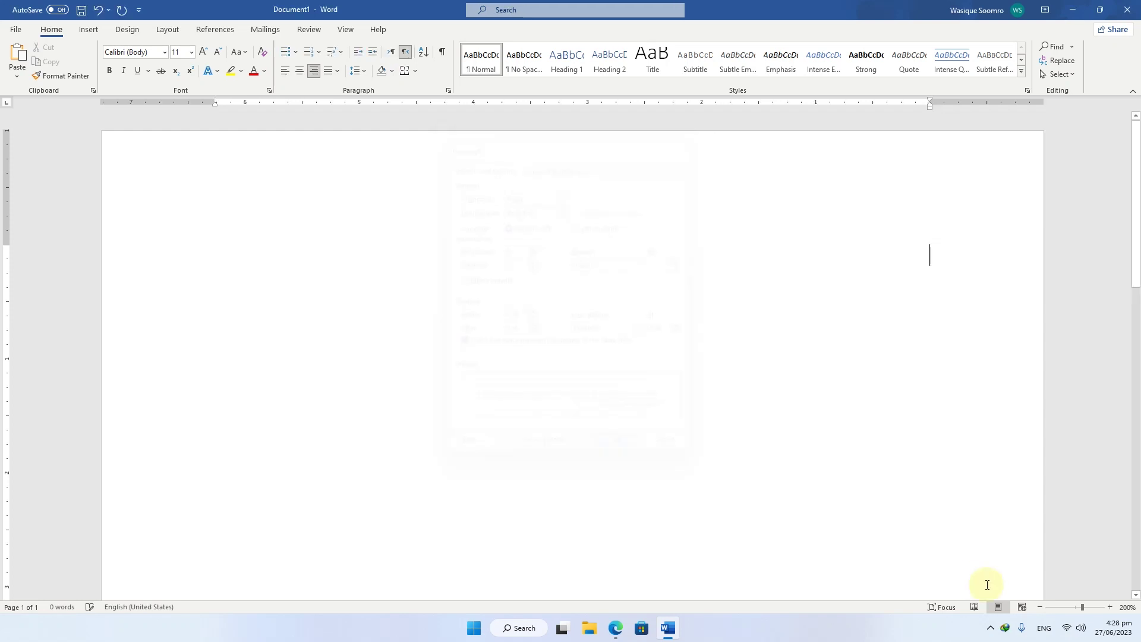
# Switch to the Sindhi (Arabic) keyboard layout and write the word سنڌي, erasing the trial word اسلام.
pyautogui.click(1039, 623)
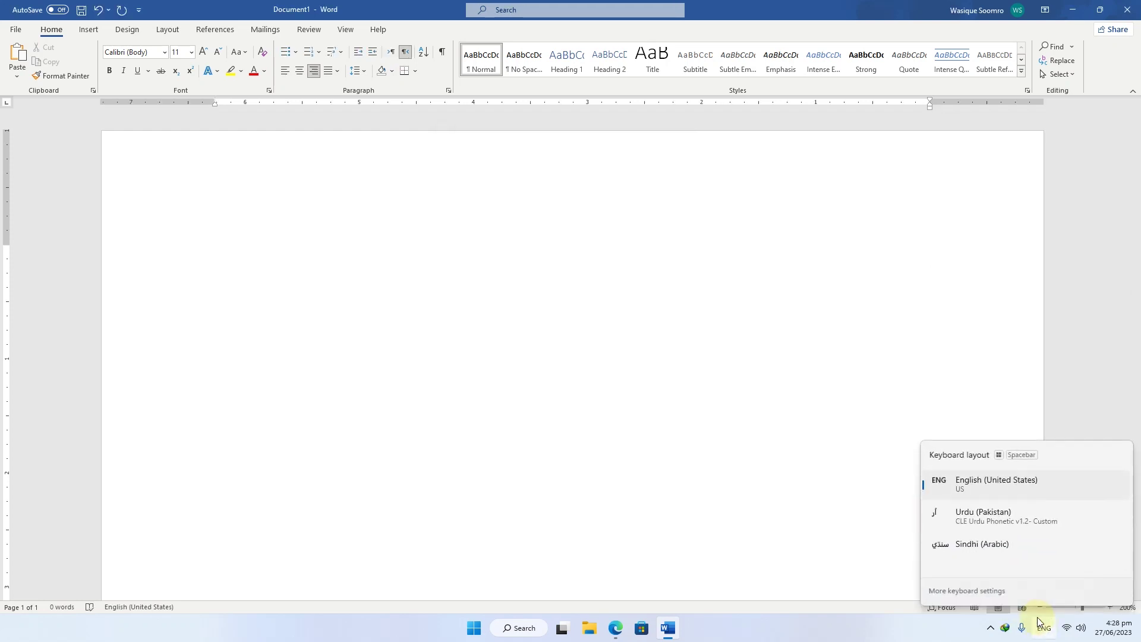
pyautogui.click(977, 551)
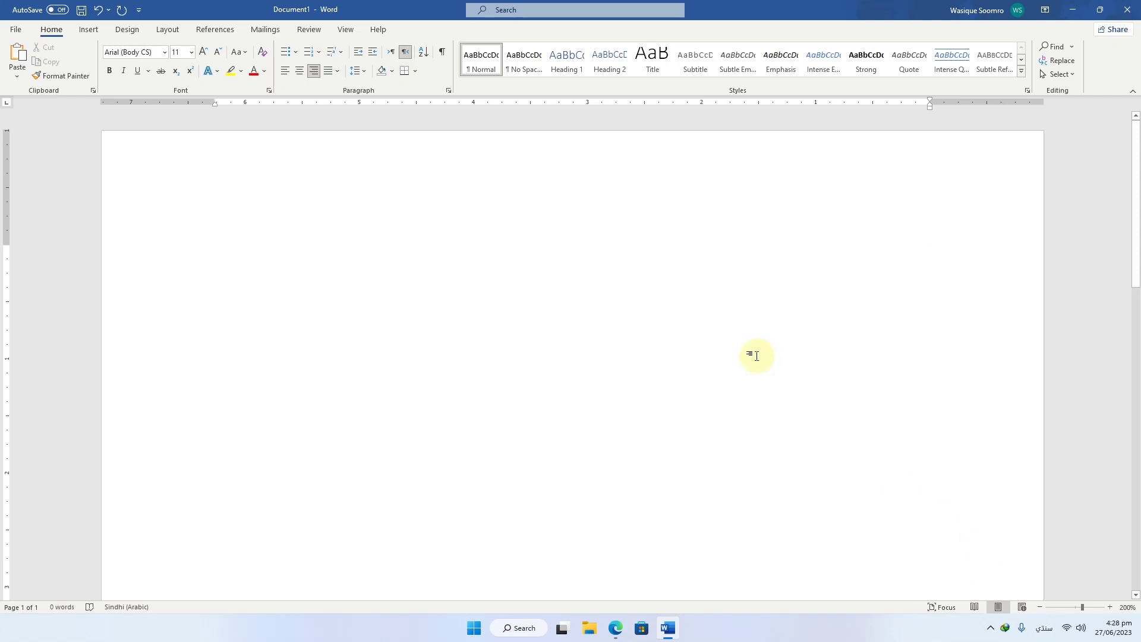
pyautogui.write('اسلامي')
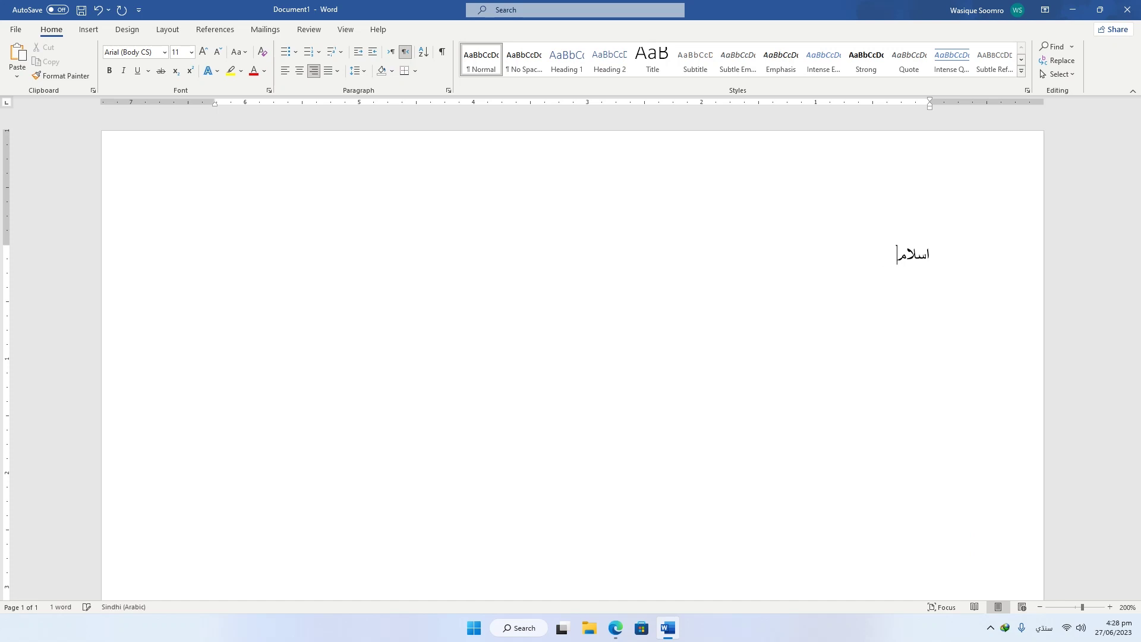
pyautogui.write('لگ')
pyautogui.write('سن')
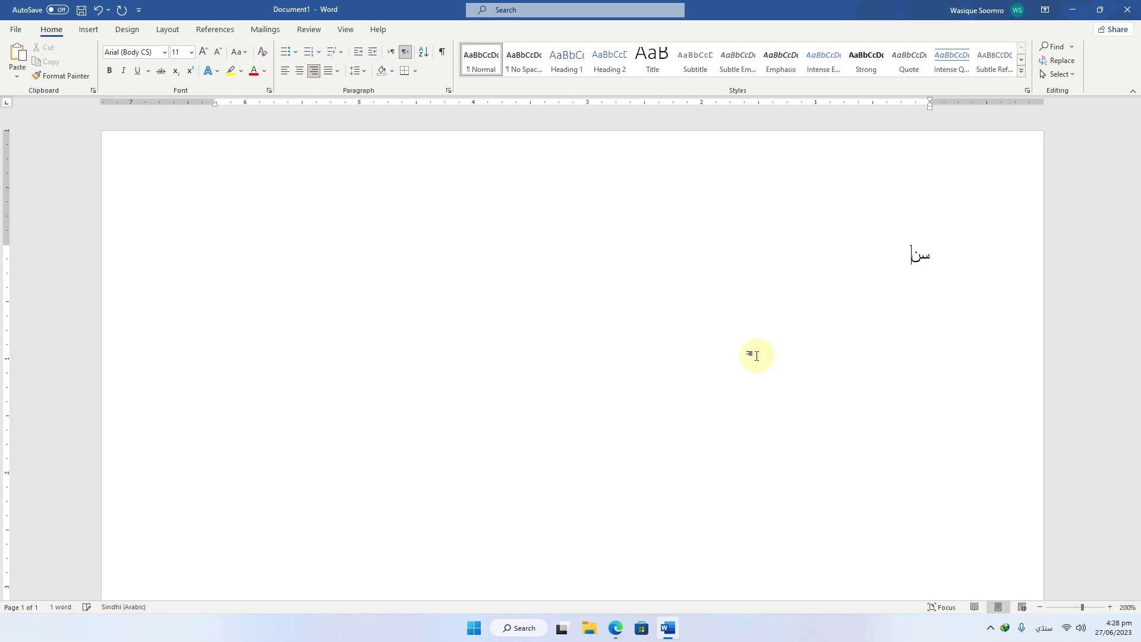
pyautogui.write(')')
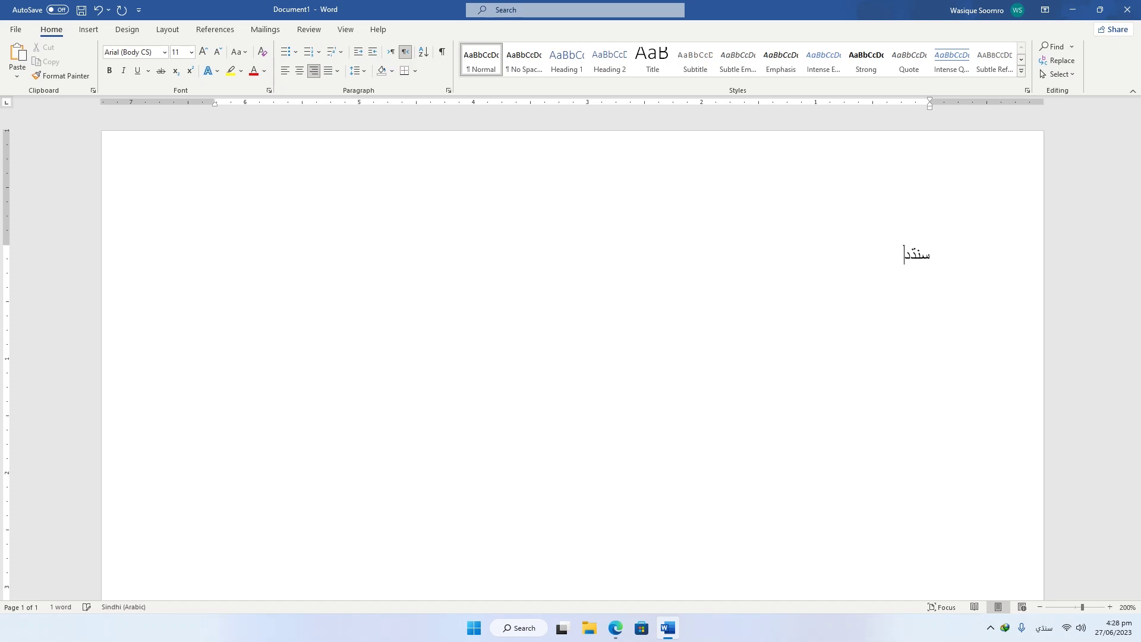
pyautogui.write('ي')
# Format the whole text with the MB Shabir Kumbhar Web font at size 48.
pyautogui.hotkey('ctrl', 'a')
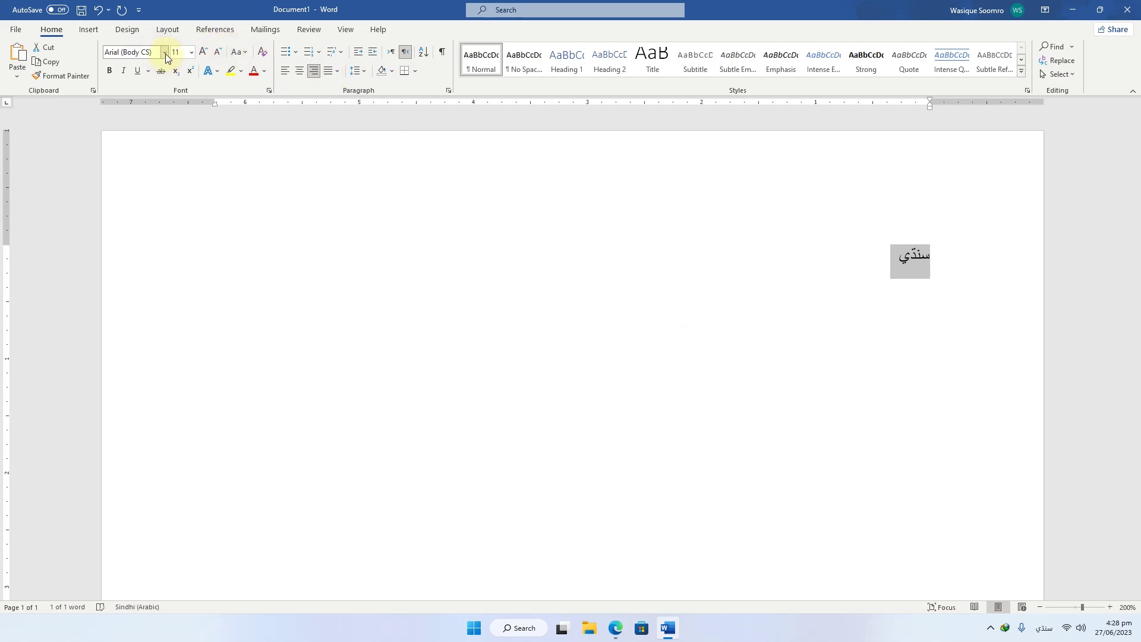
pyautogui.click(165, 53)
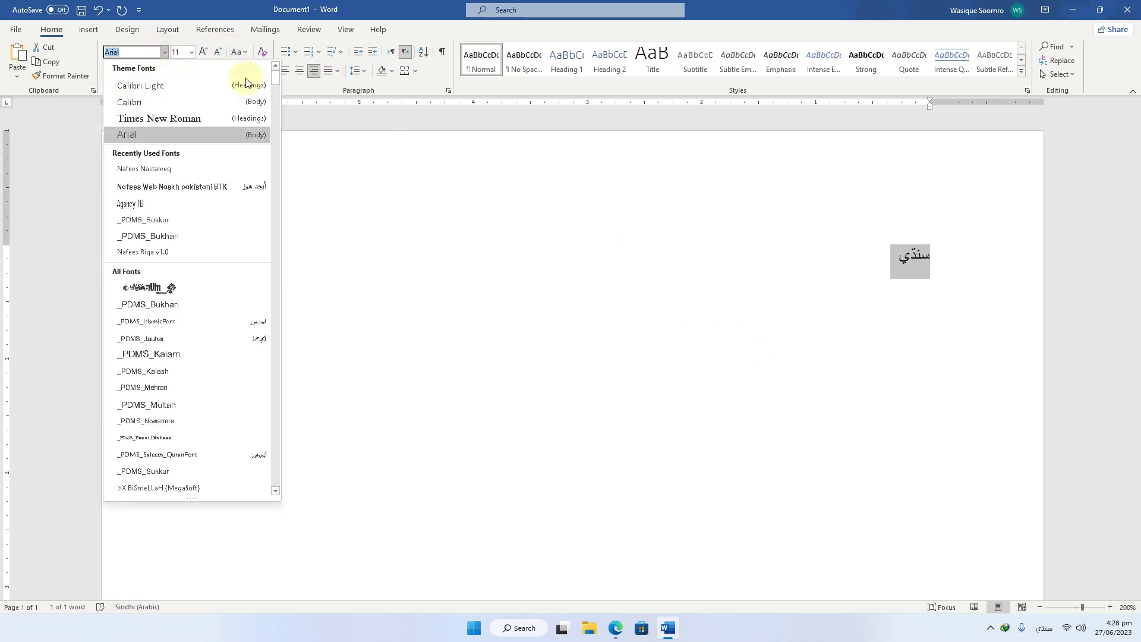
pyautogui.scroll(-10, 276, 88)
pyautogui.moveTo(279, 204); pyautogui.dragTo(273, 297)
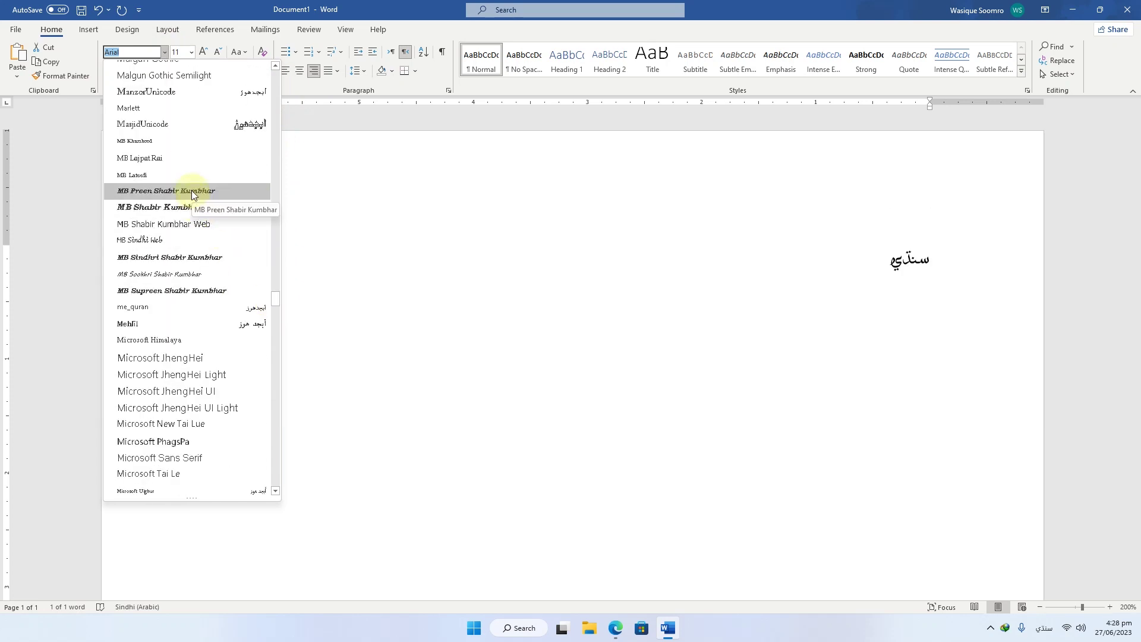
pyautogui.click(188, 224)
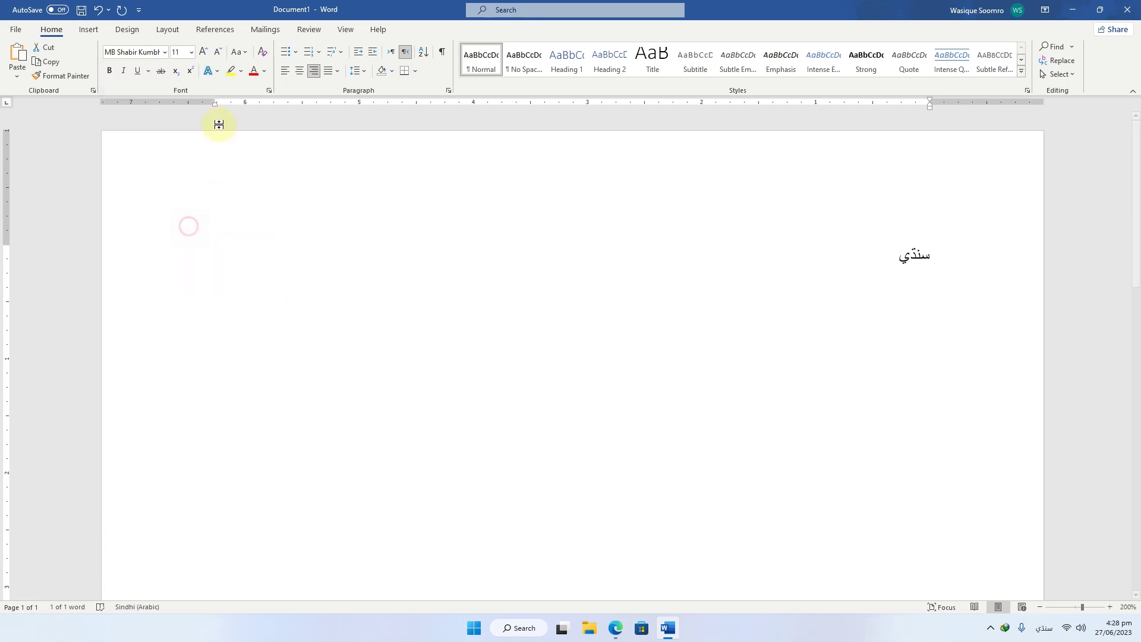
pyautogui.click(191, 52)
pyautogui.click(181, 258)
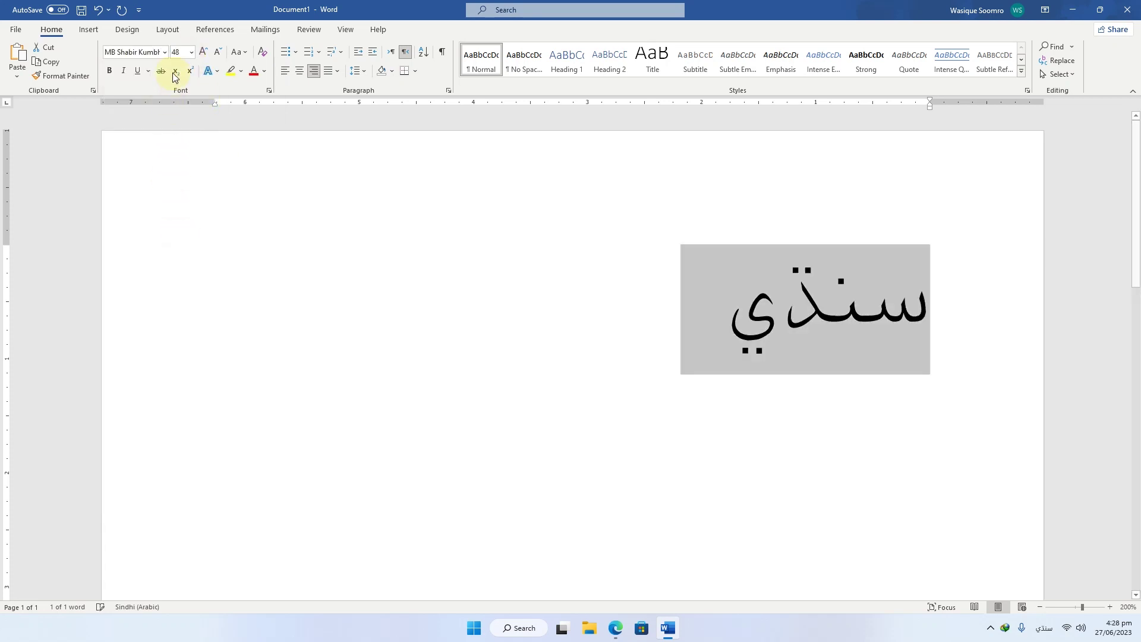
pyautogui.click(165, 51)
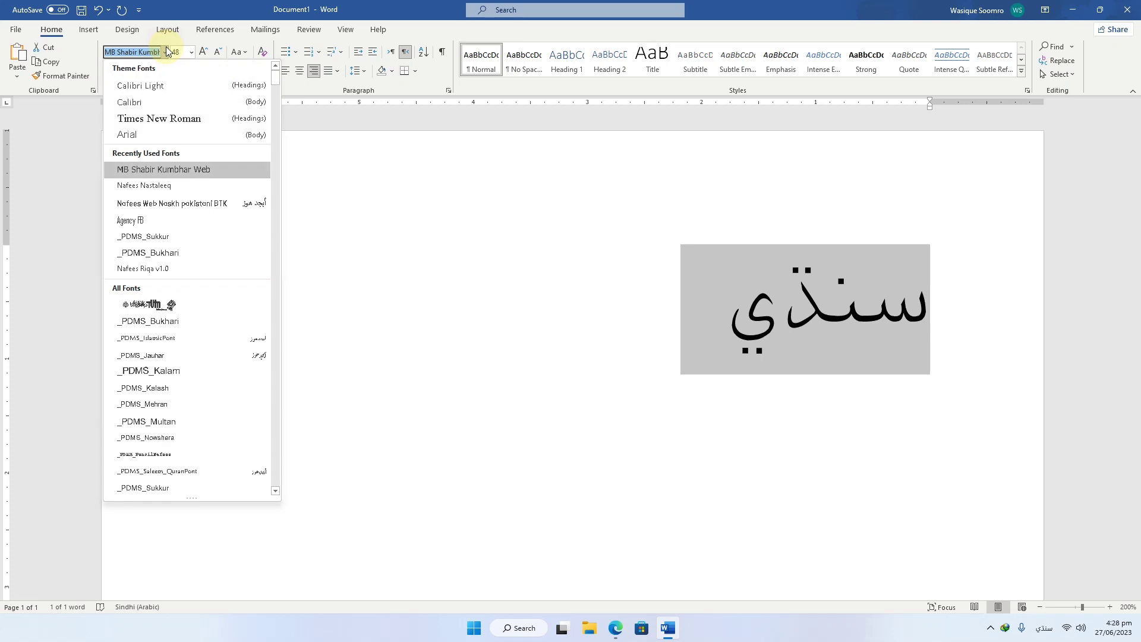
pyautogui.click(537, 341)
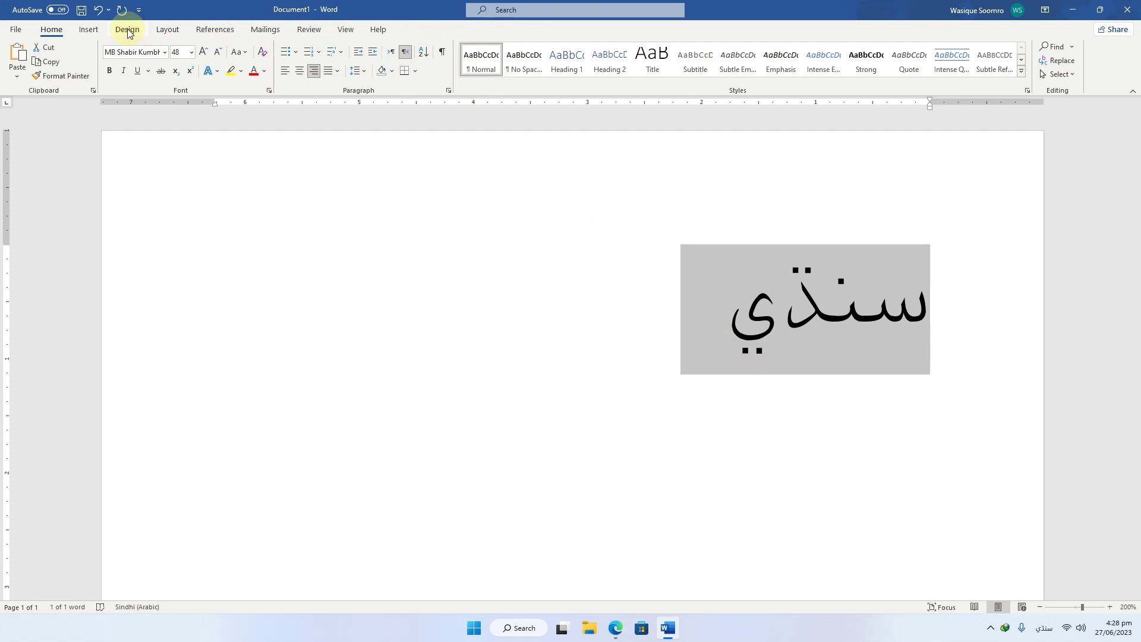
pyautogui.click(173, 31)
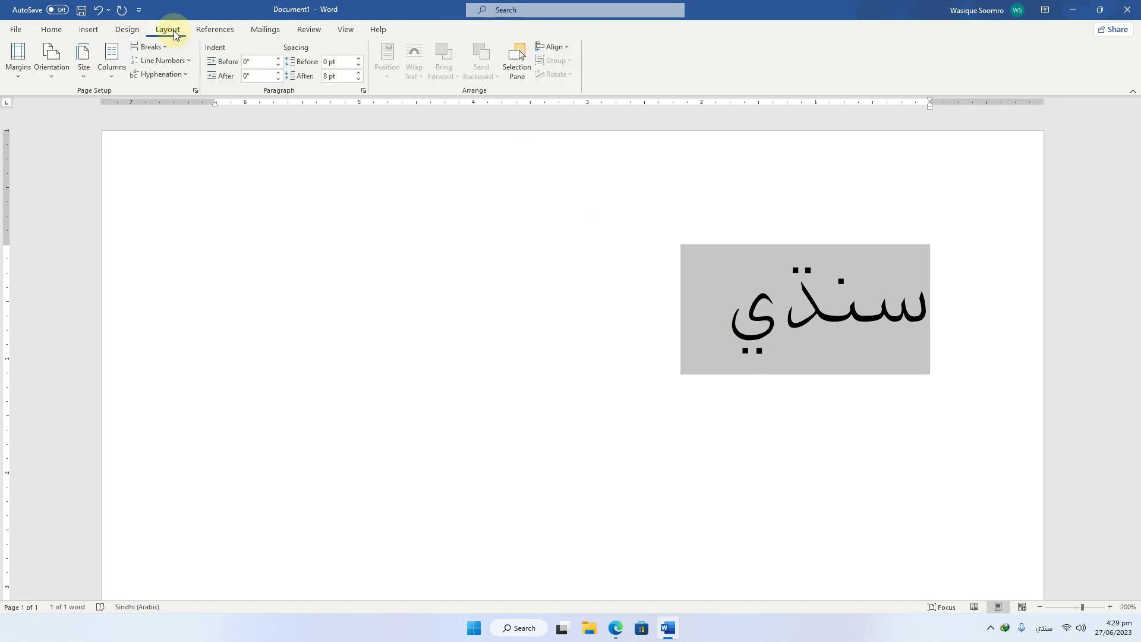
# Turn the selected Sindhi word into WordArt with the blue gradient reflection style, and close the document without saving.
pyautogui.click(93, 33)
pyautogui.click(160, 70)
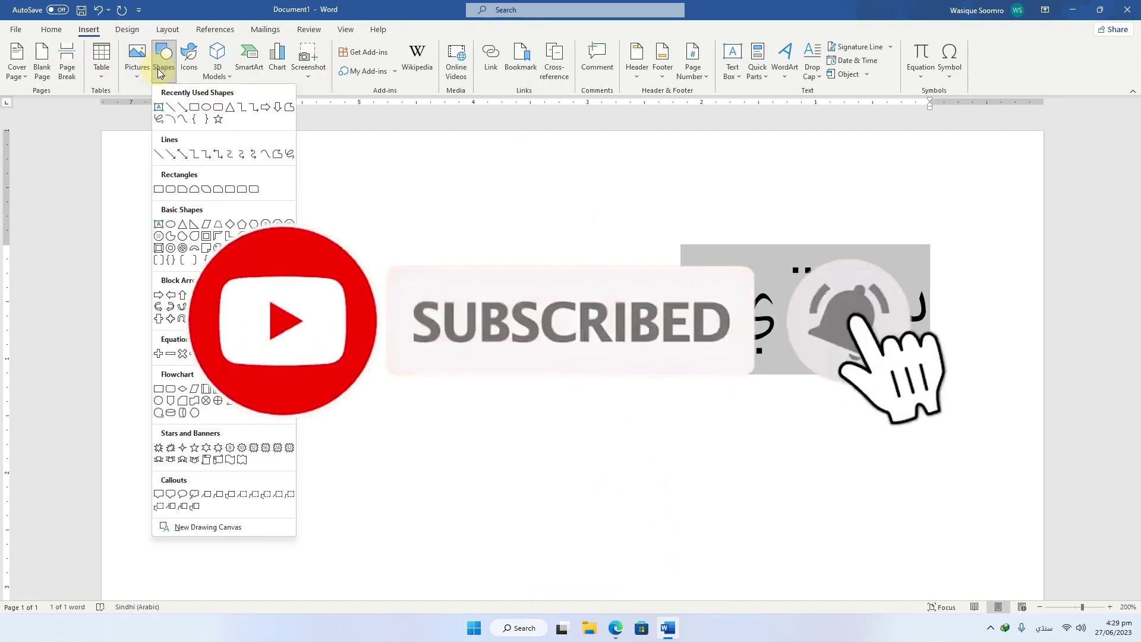
pyautogui.click(159, 71)
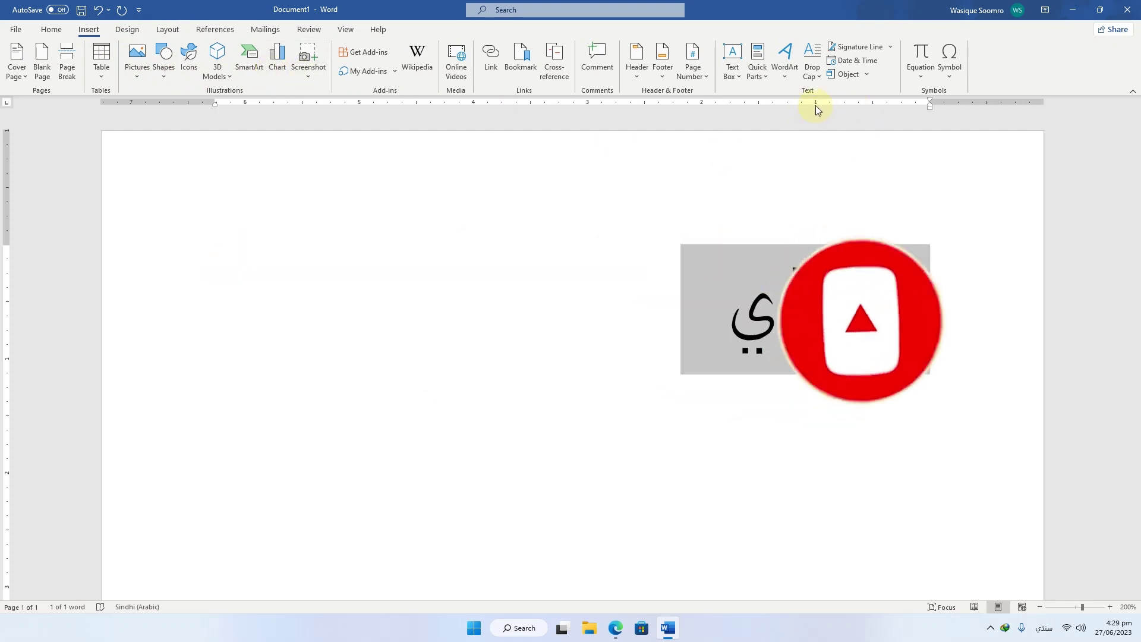
pyautogui.click(789, 73)
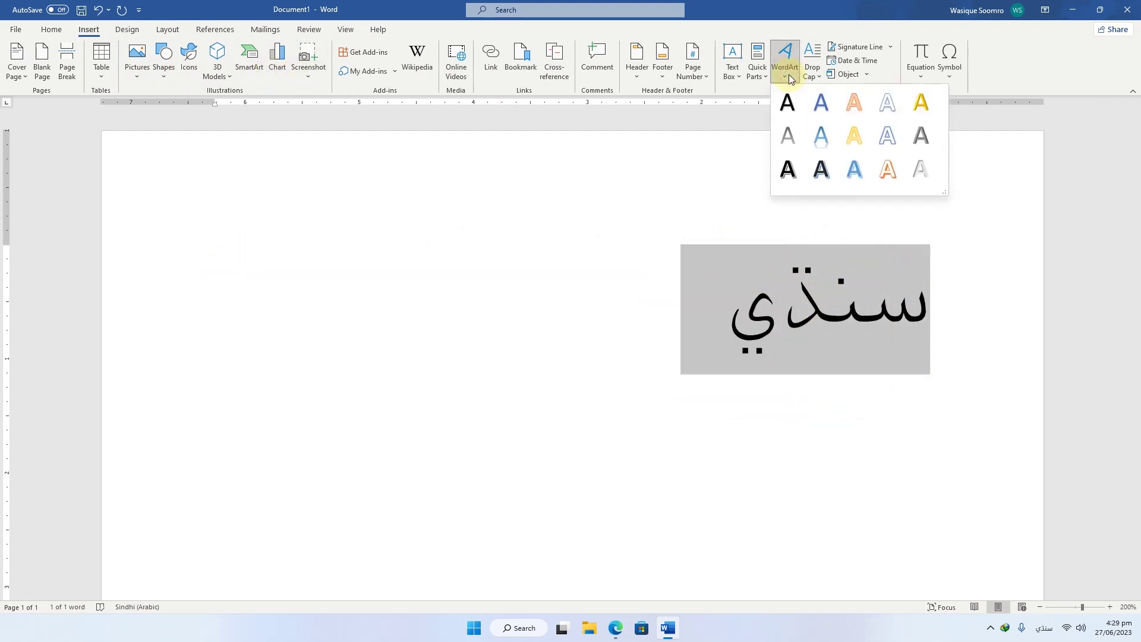
pyautogui.click(816, 136)
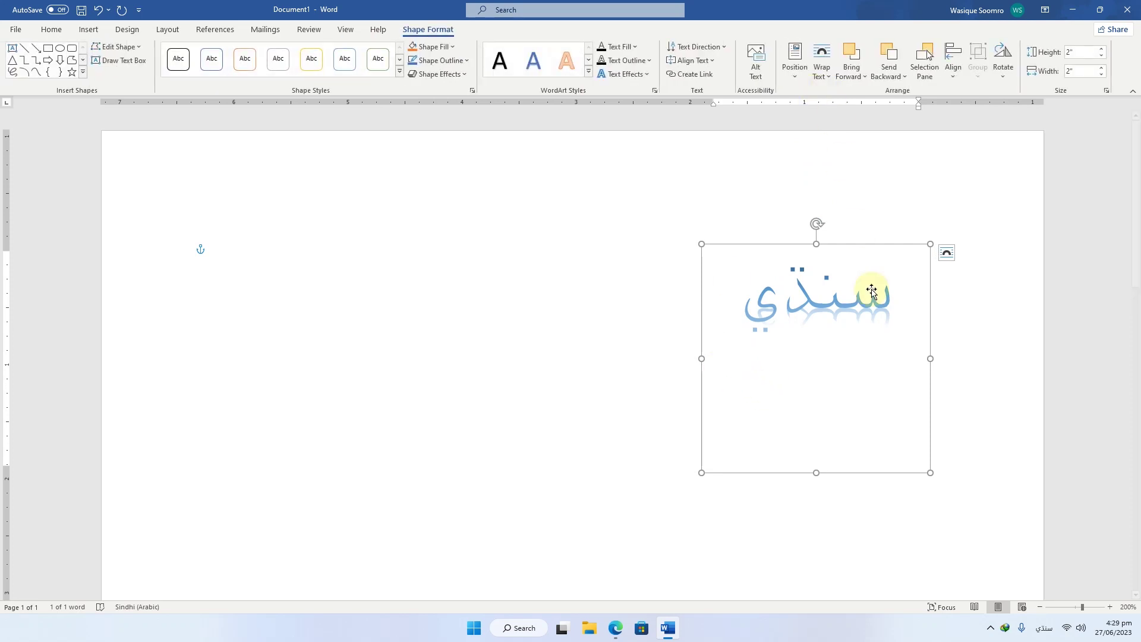
pyautogui.click(982, 285)
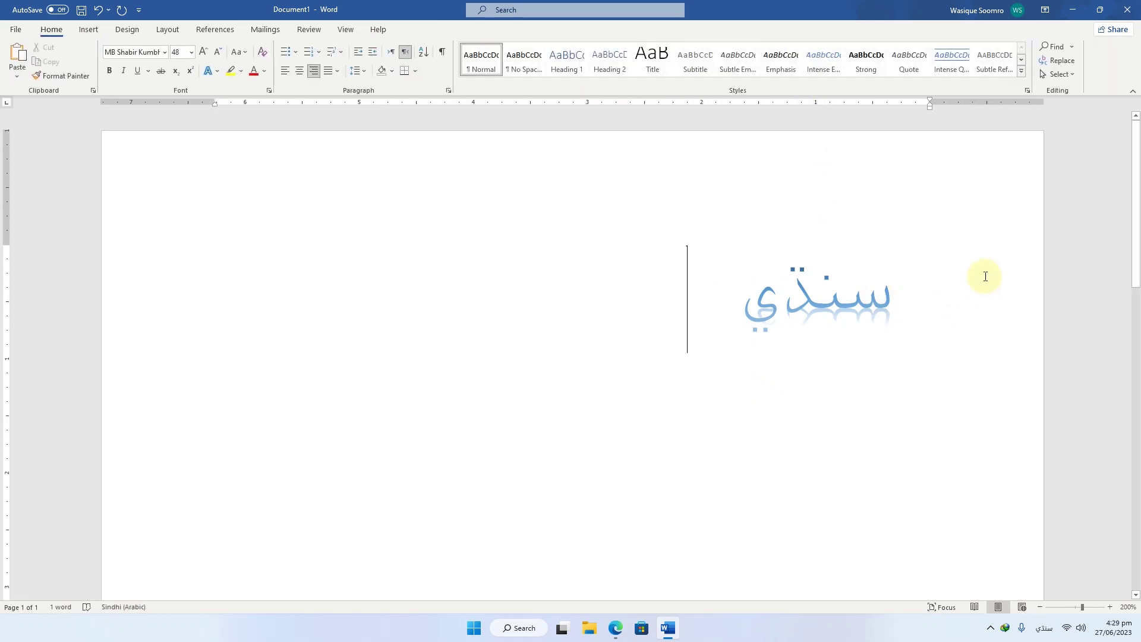
pyautogui.click(1127, 10)
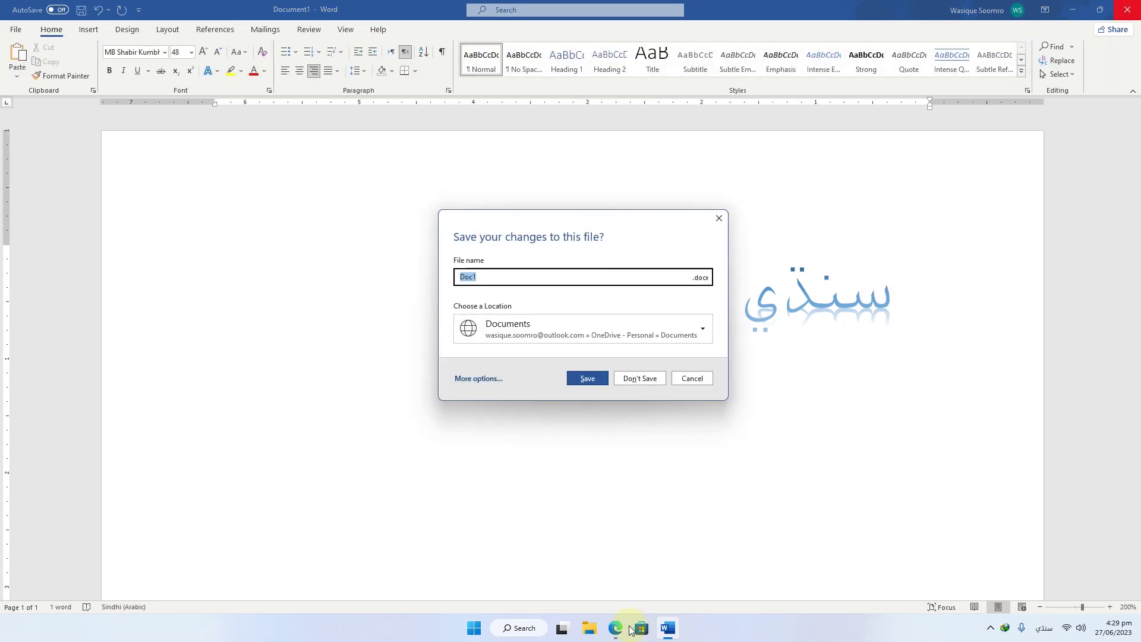
pyautogui.click(631, 376)
# Switch to Microsoft Edge and download the MB Sindhi Web font to the desktop as MBWeb.zip.
pyautogui.scroll(-8, 649, 436)
pyautogui.scroll(-3, 646, 443)
pyautogui.click(714, 288)
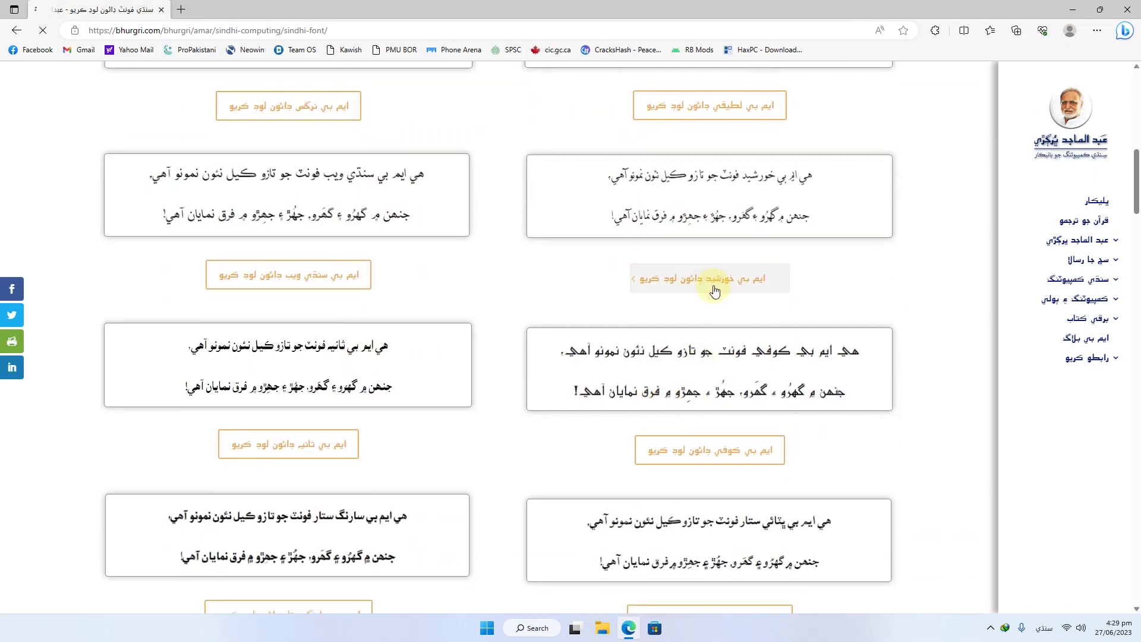
pyautogui.click(327, 288)
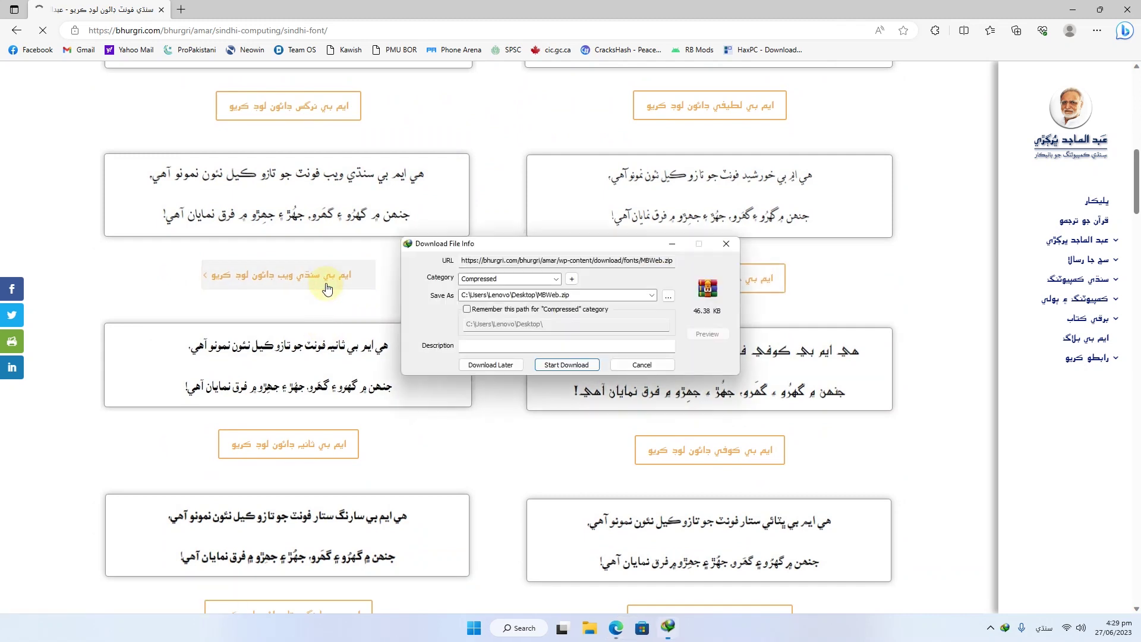
pyautogui.click(579, 366)
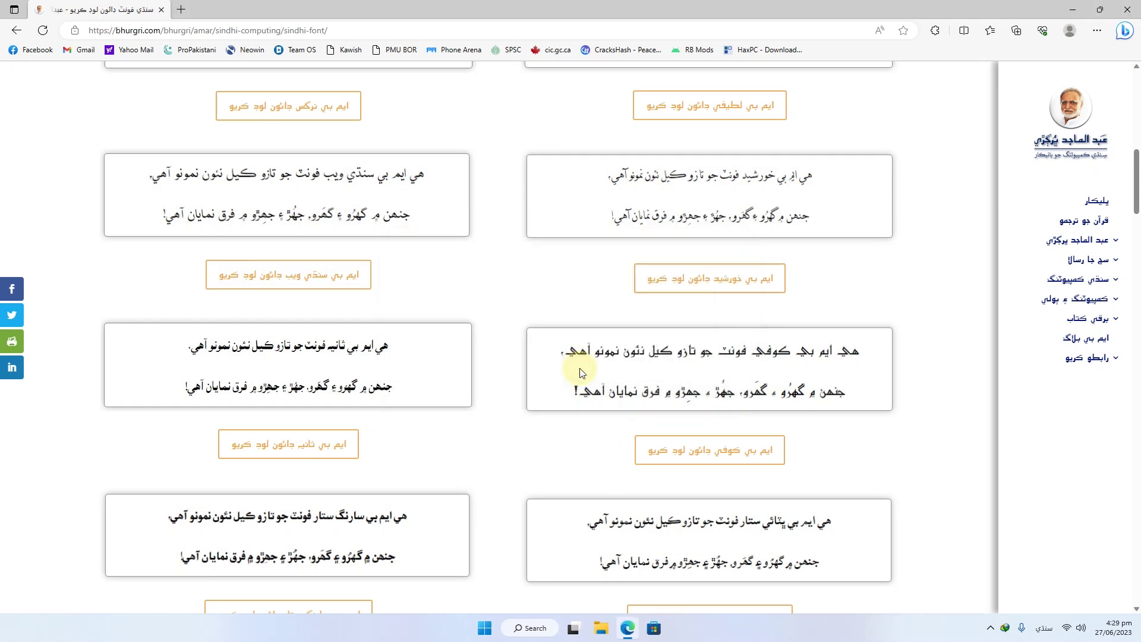
# Install the MB Sindhi Web SK 2.0 font from the MBWeb archive on the desktop and close both windows.
pyautogui.click(1139, 639)
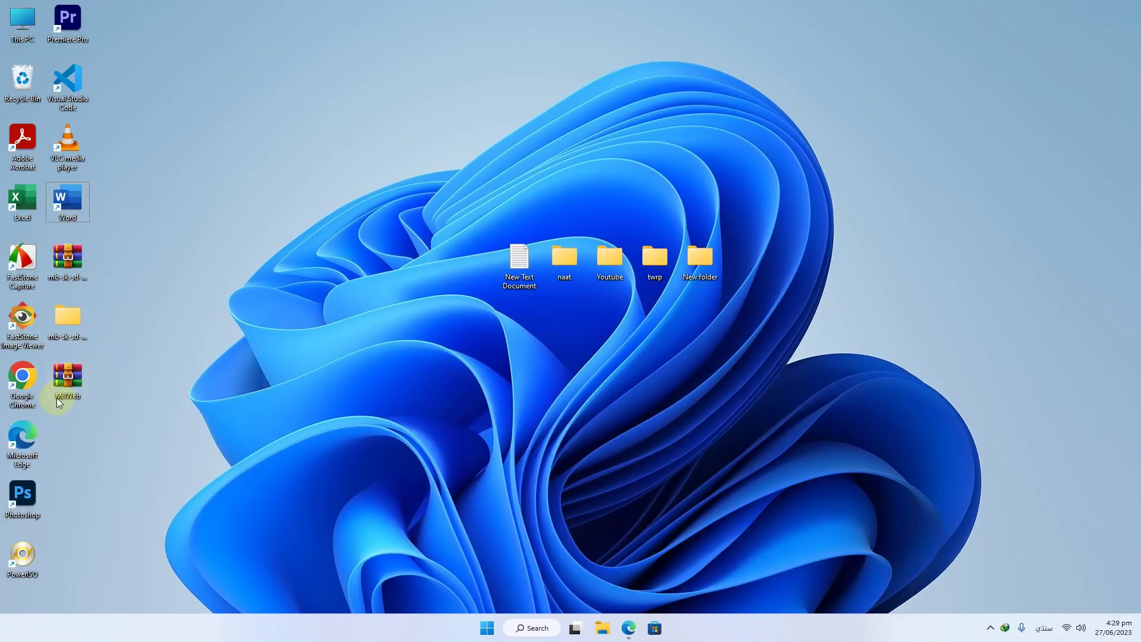
pyautogui.doubleClick(66, 383)
pyautogui.click(219, 250)
pyautogui.doubleClick(219, 249)
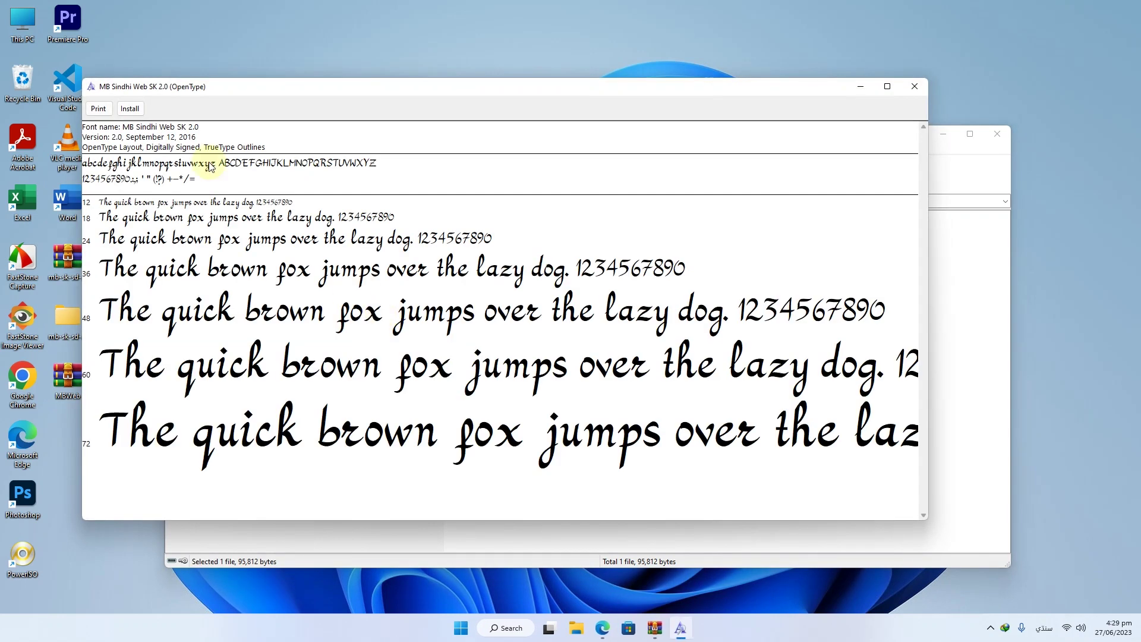
pyautogui.click(142, 109)
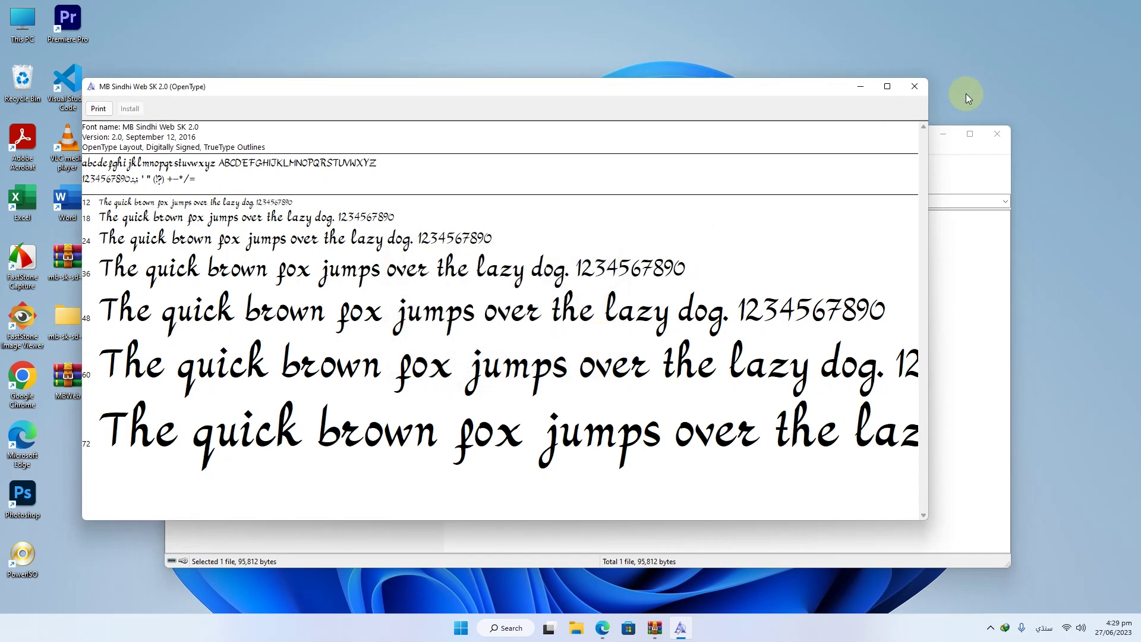
pyautogui.click(915, 87)
pyautogui.click(997, 134)
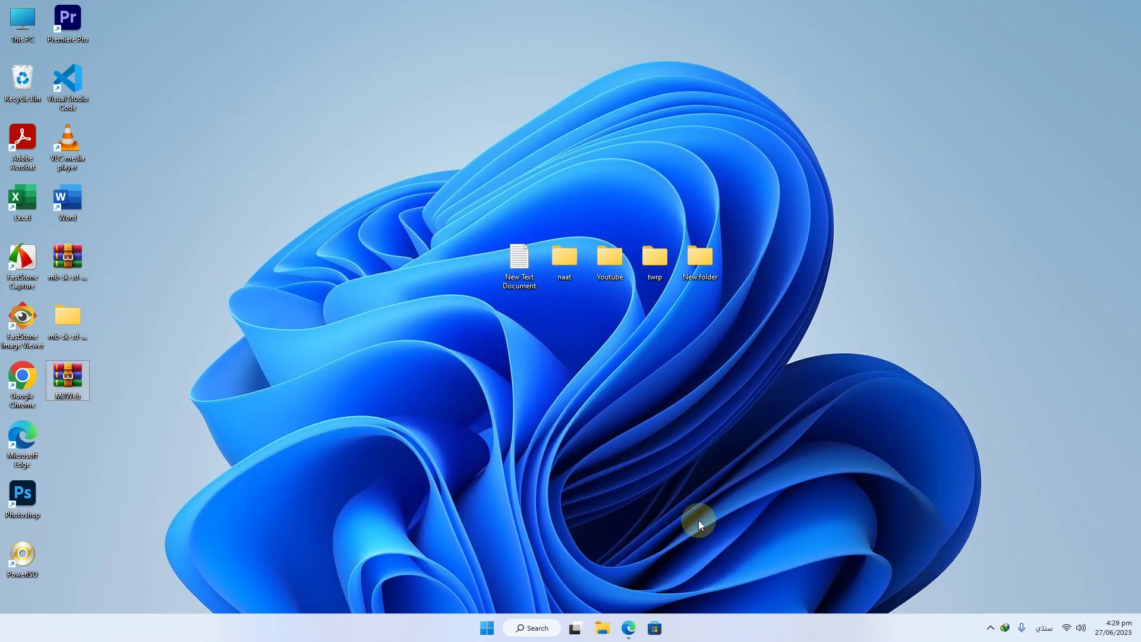
# Switch back to the Sindhi font page in Microsoft Edge.
pyautogui.click(628, 630)
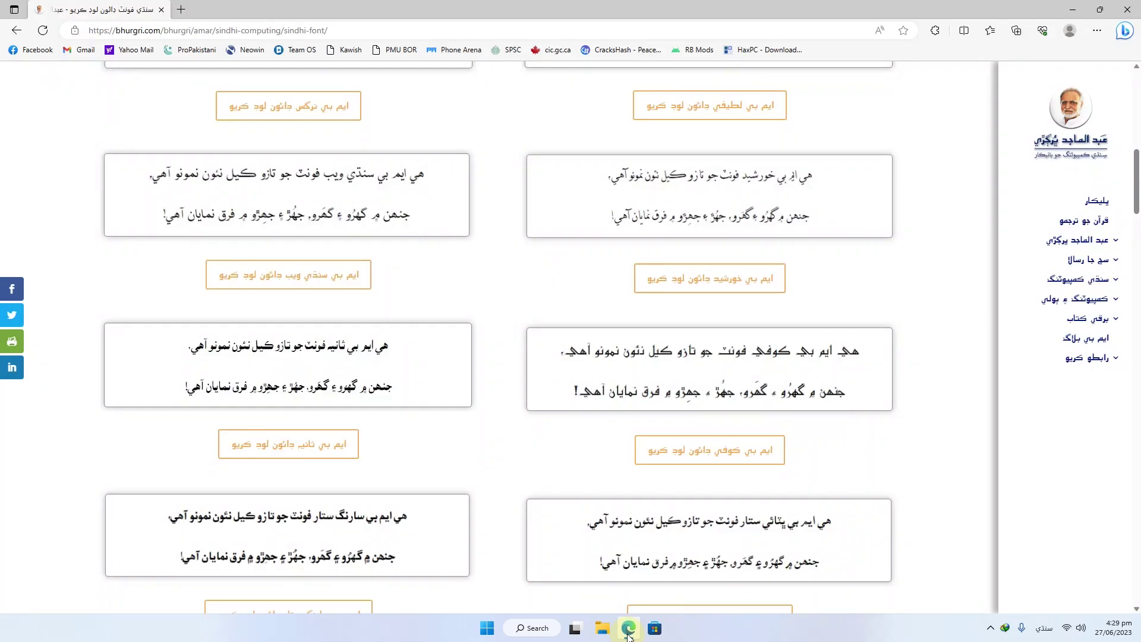